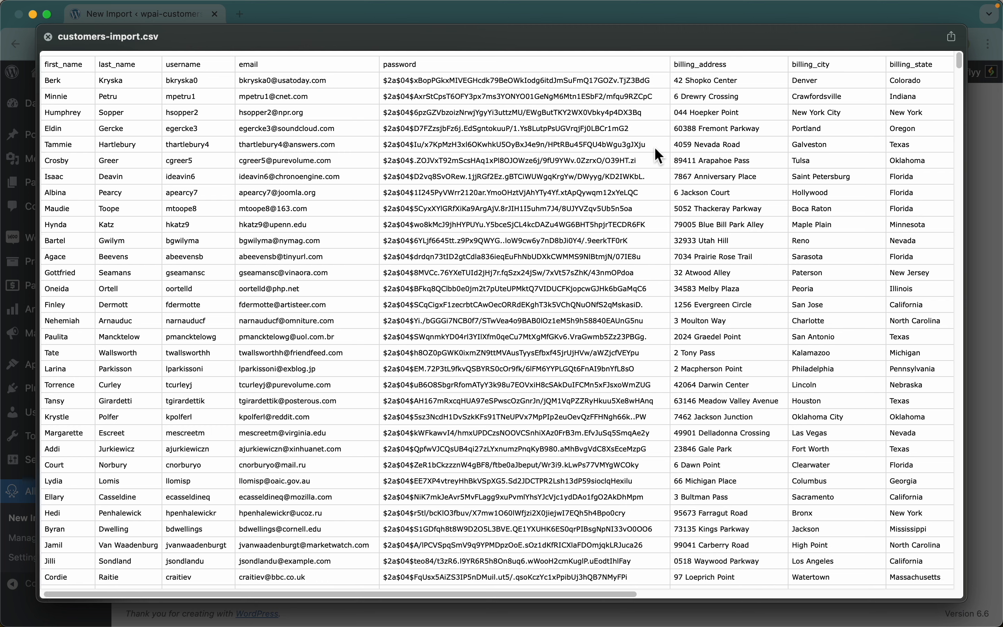
Examine the columns of customers-import.csv, from customer names through shipping phone, and close the file preview.
scroll(497, 108, right, 5)
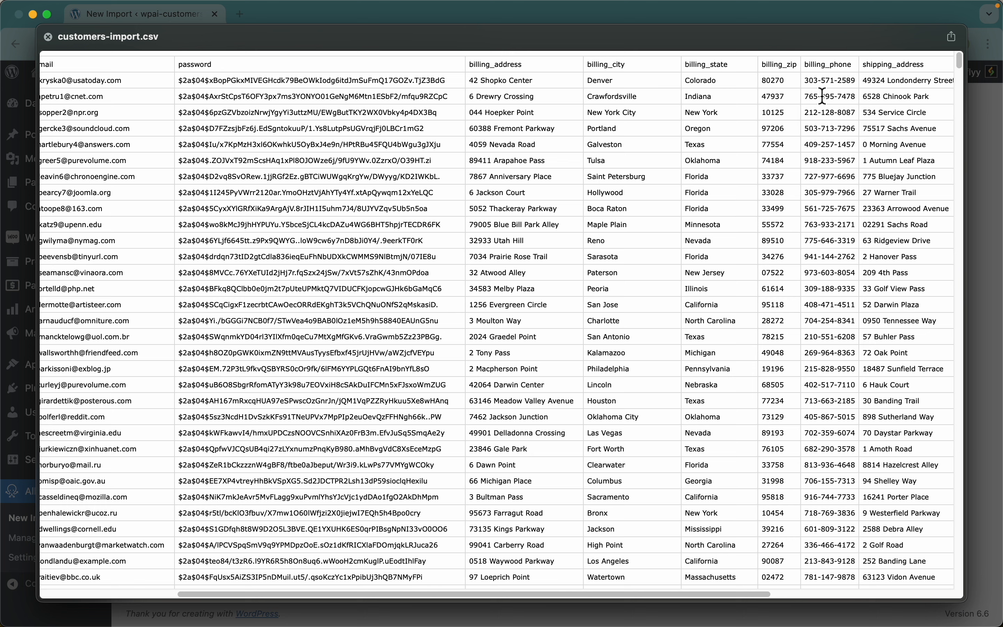
scroll(805, 106, right, 7)
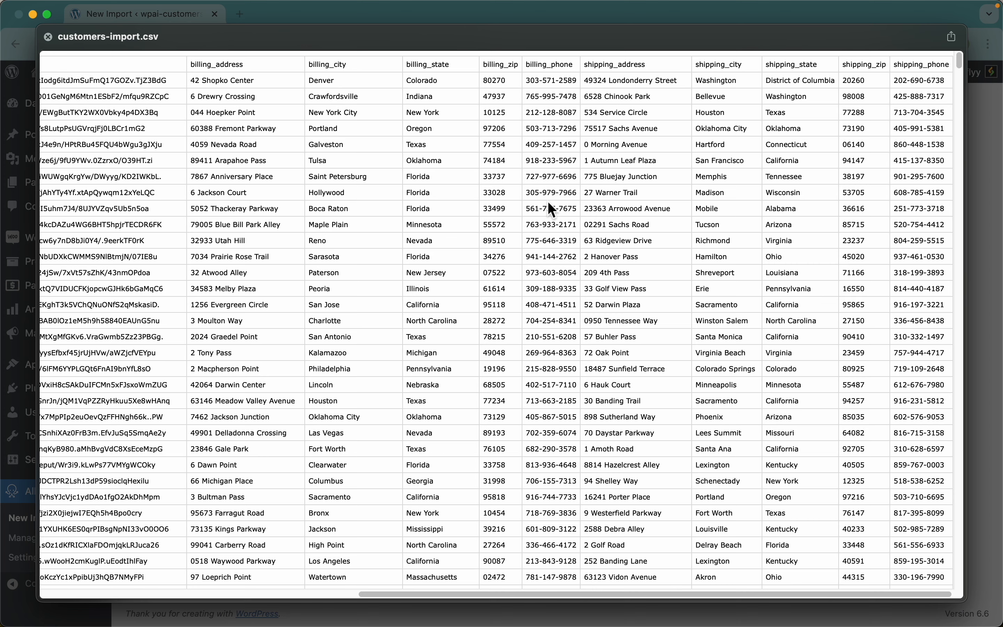
scroll(549, 202, left, 12)
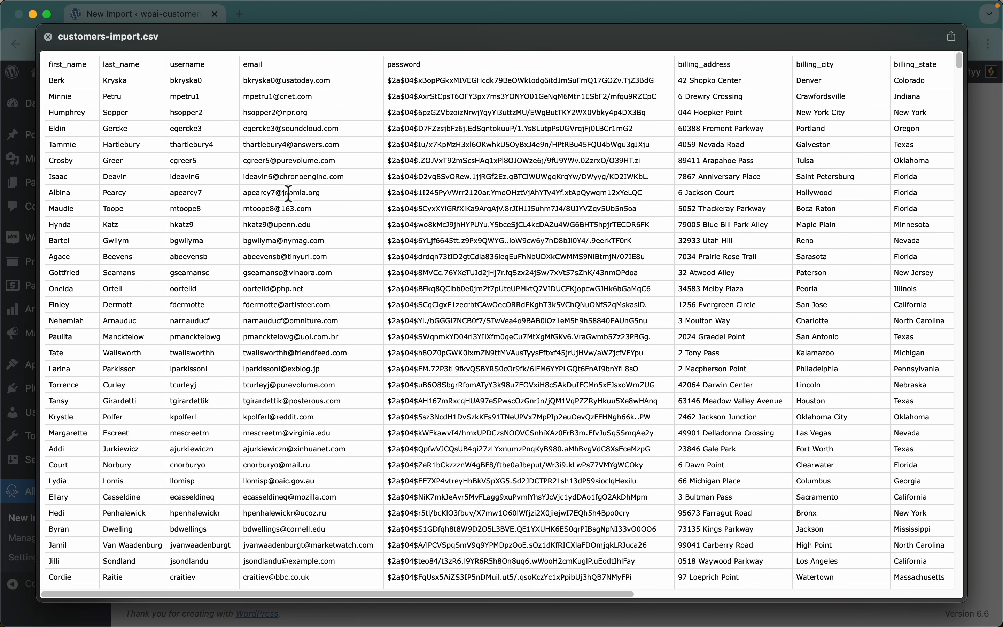
key(space)
key(Return)
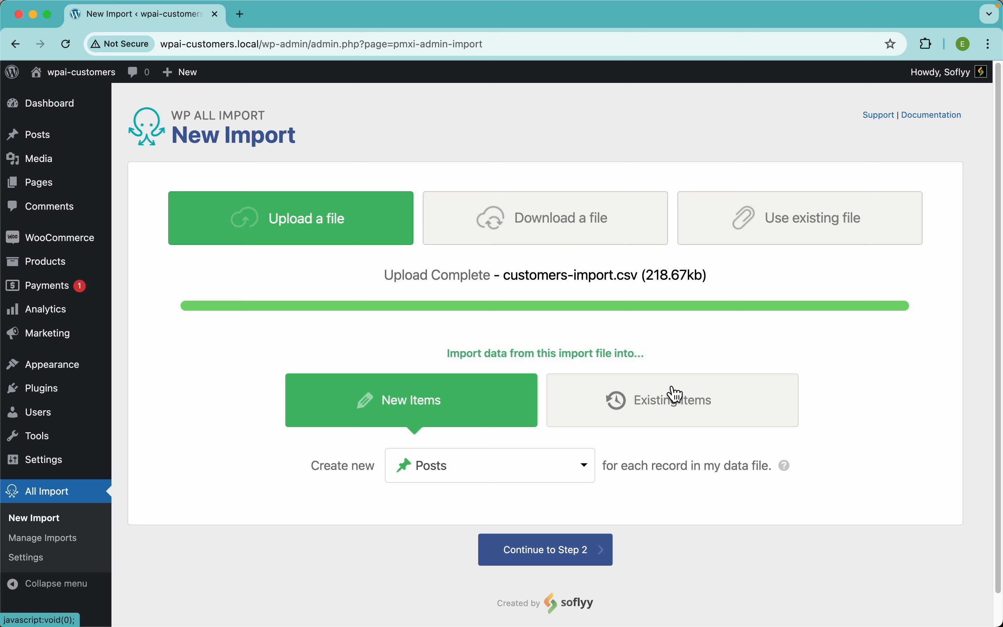
Switch the import target to Existing Items and back to New Items.
click(618, 398)
click(457, 406)
Open the Users list and the WooCommerce Customers page in separate browser tabs and check which accounts exist in each.
super+click(68, 419)
mouse_move(81, 244)
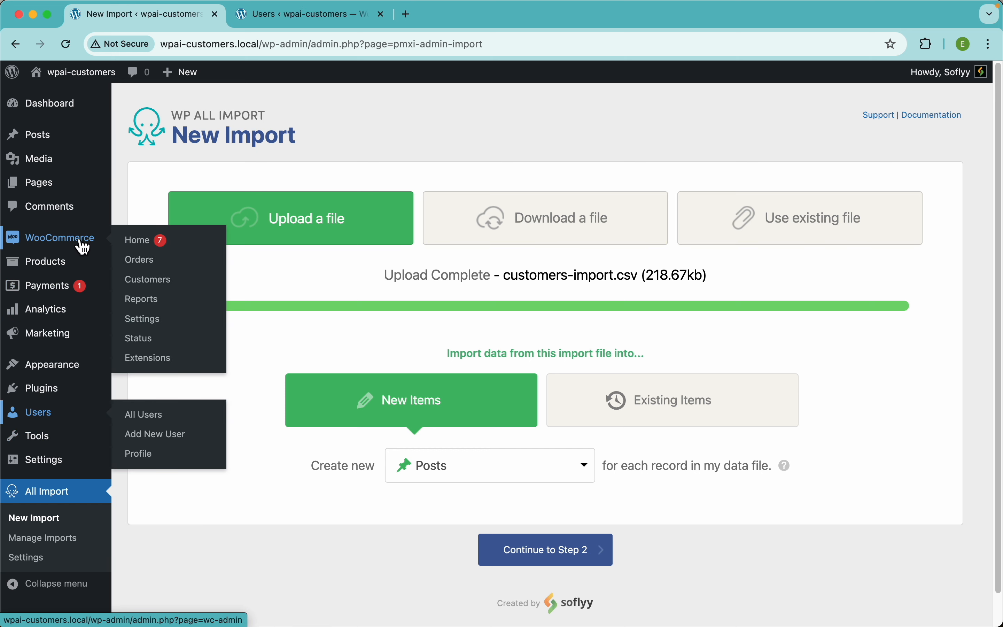
super+click(149, 281)
key(ctrl+Tab)
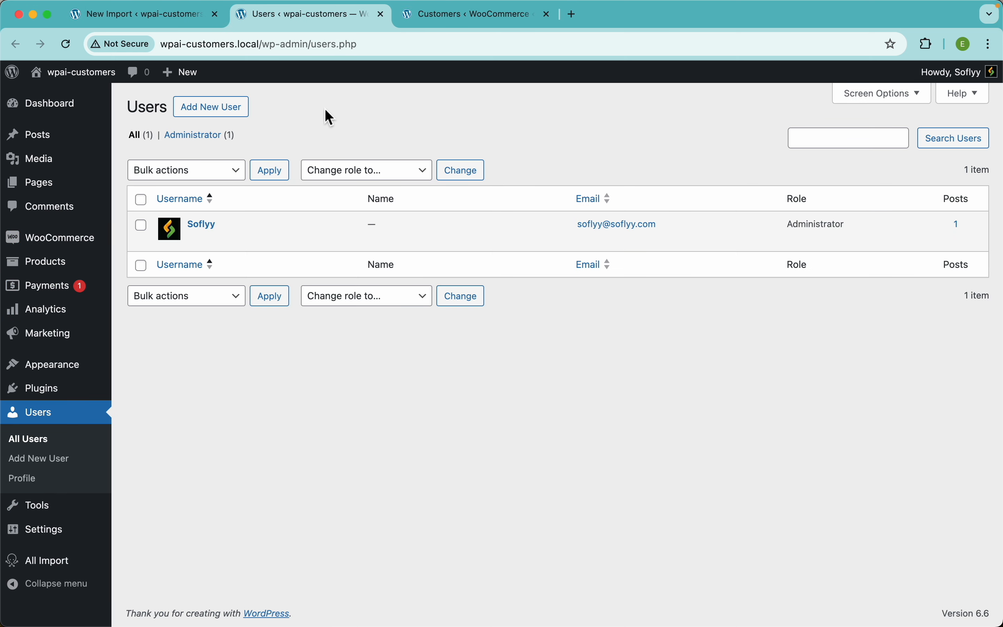
mouse_move(211, 225)
click(464, 29)
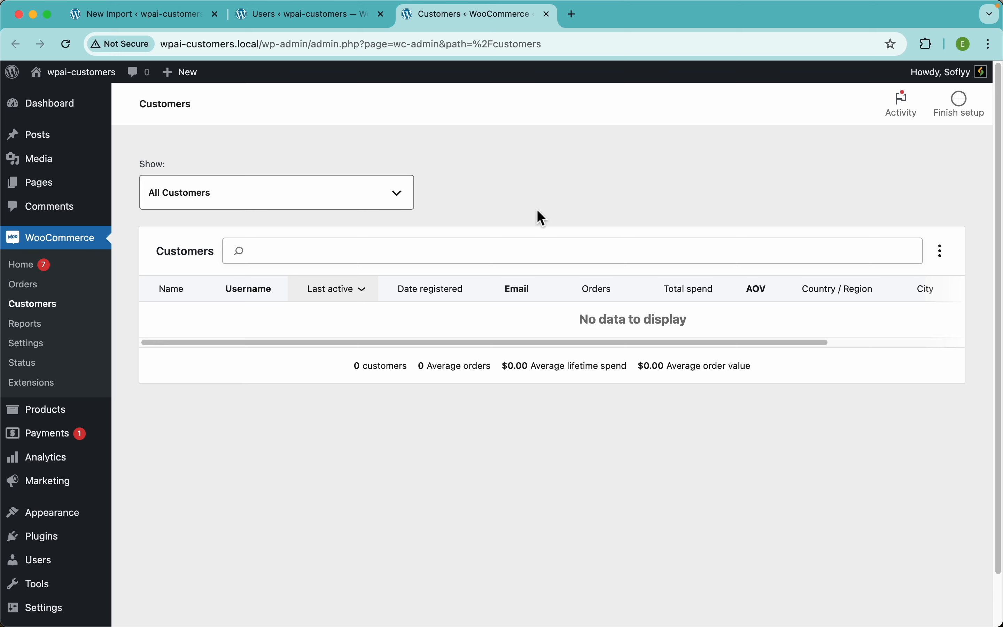
On the New Import page, choose WooCommerce Customers as the new item type for each record and continue to step 2.
click(166, 15)
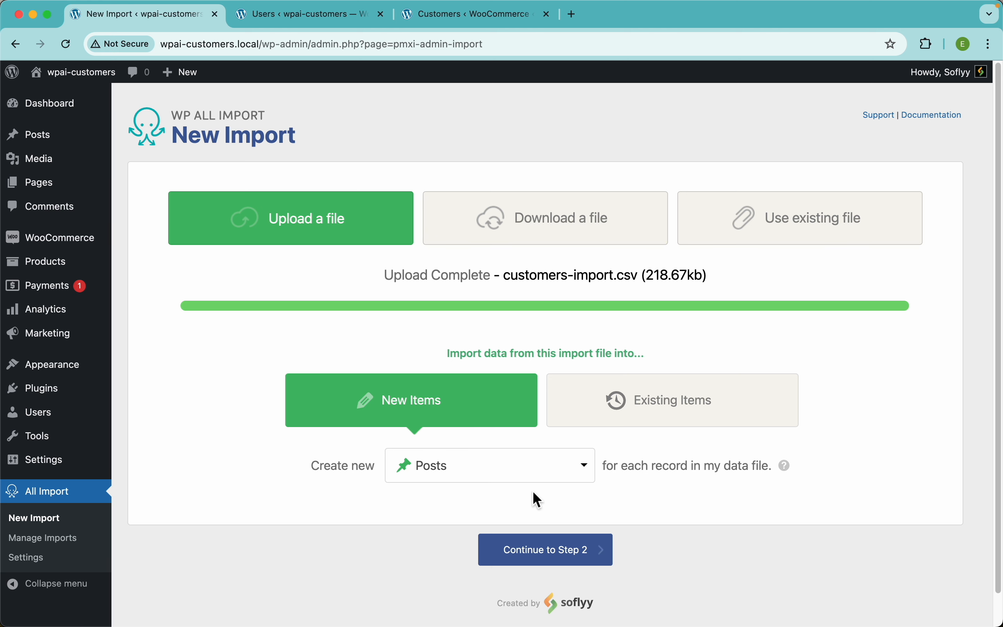
click(564, 481)
scroll(522, 564, down, 5)
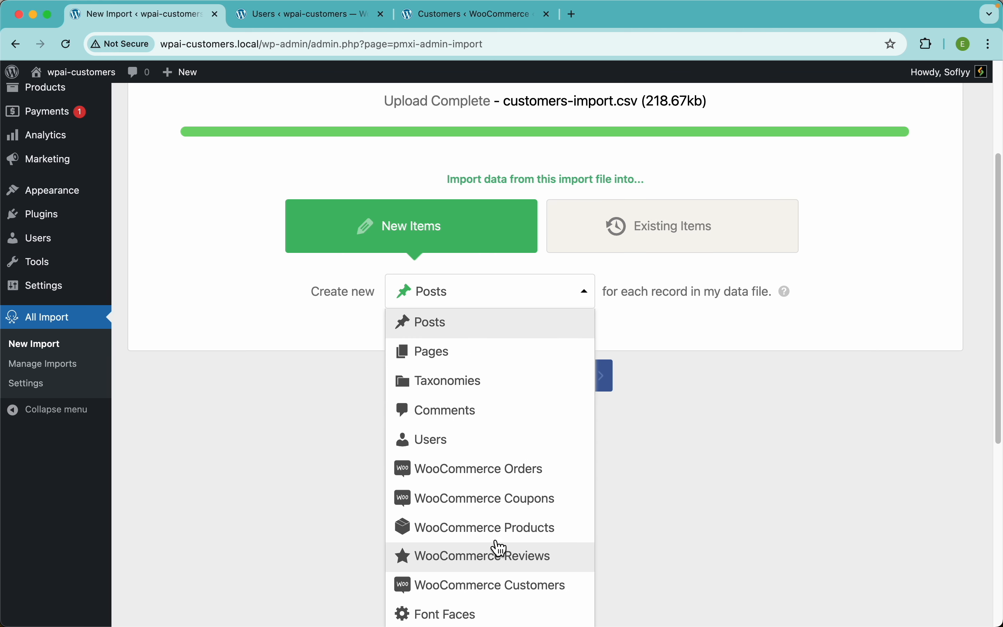
click(514, 584)
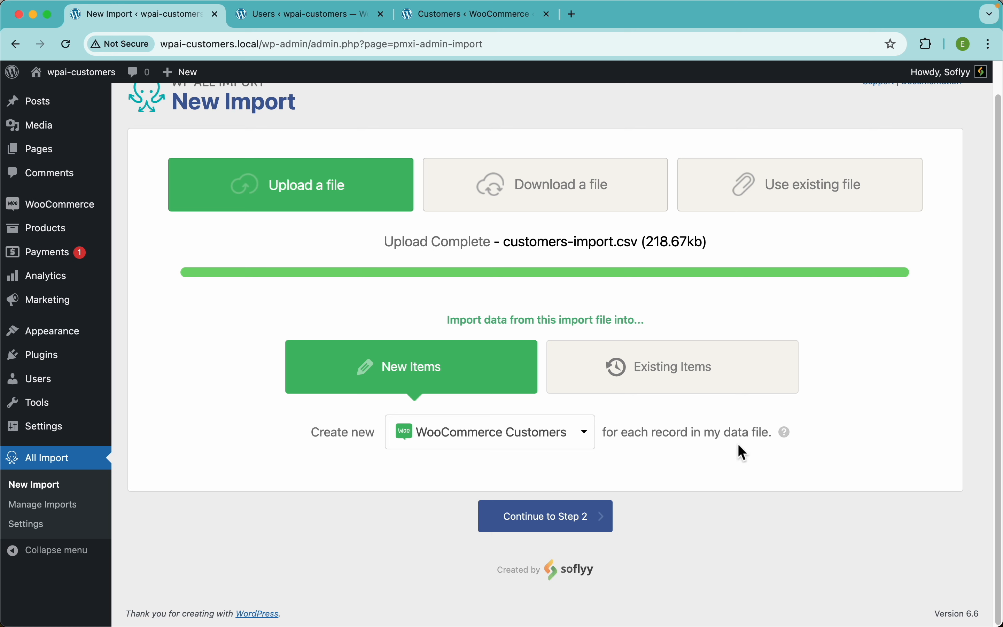
click(574, 518)
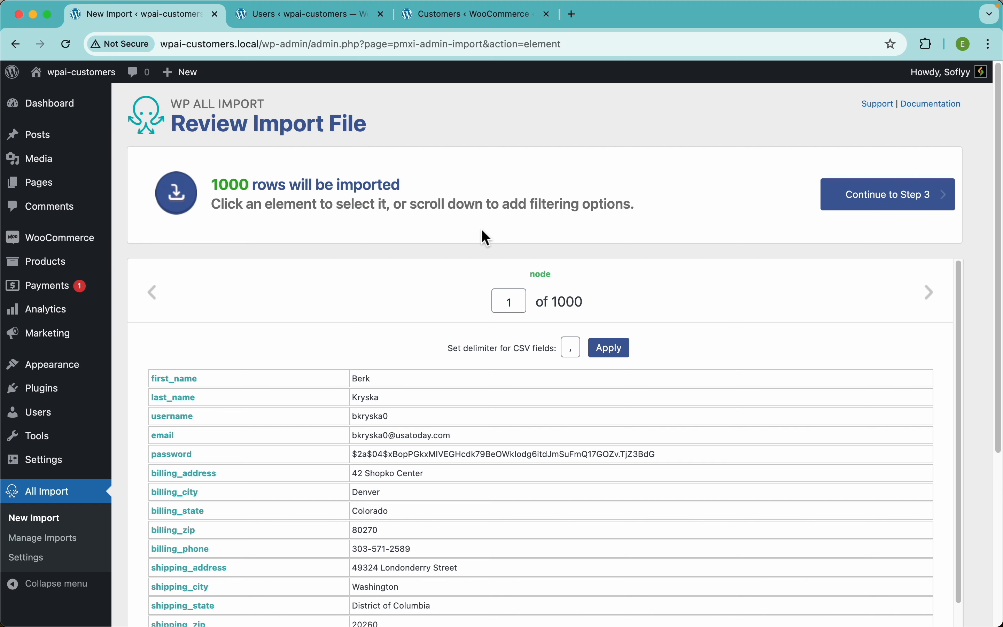
Examine the imported field values of the first and second records in the file review.
scroll(377, 215, down, 3)
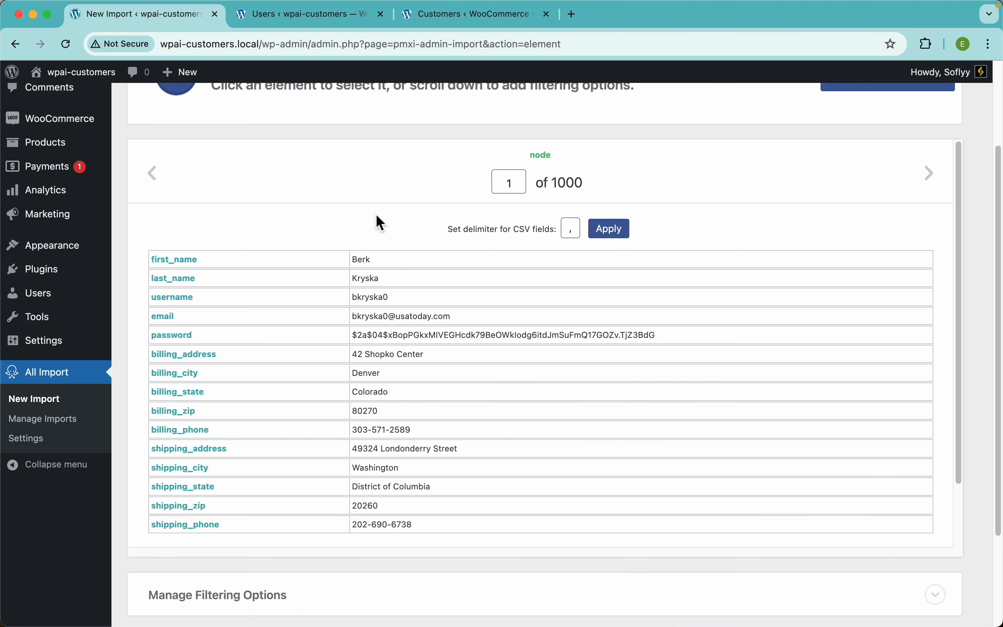
scroll(376, 215, down, 1)
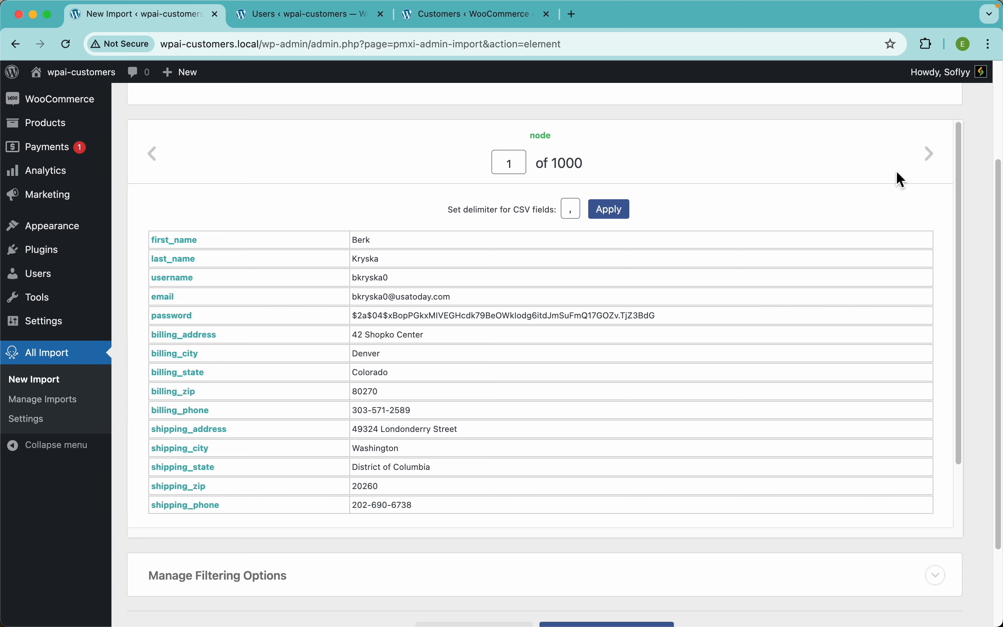
click(933, 157)
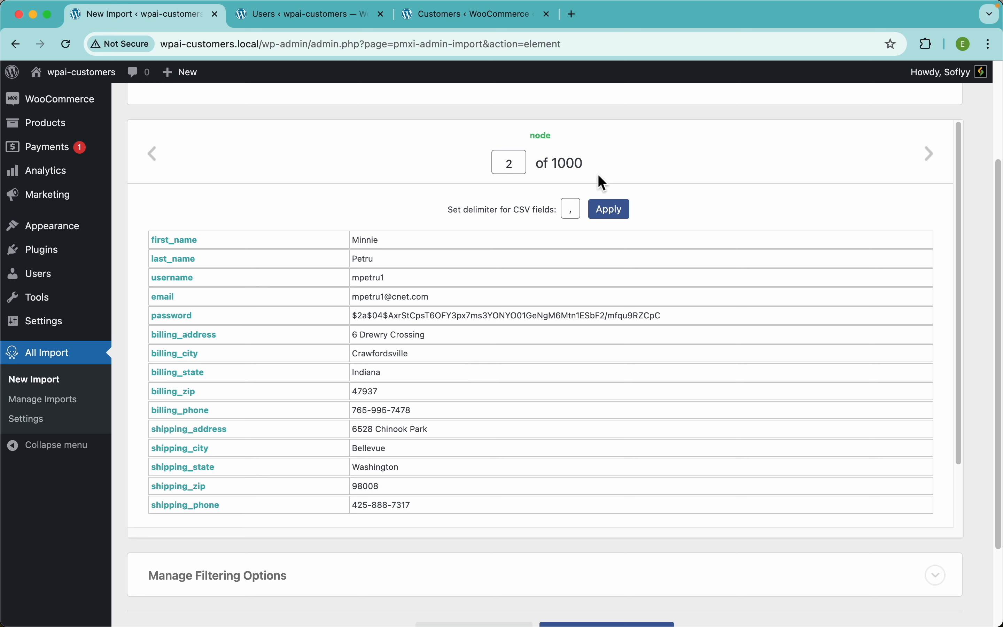
scroll(512, 218, down, 3)
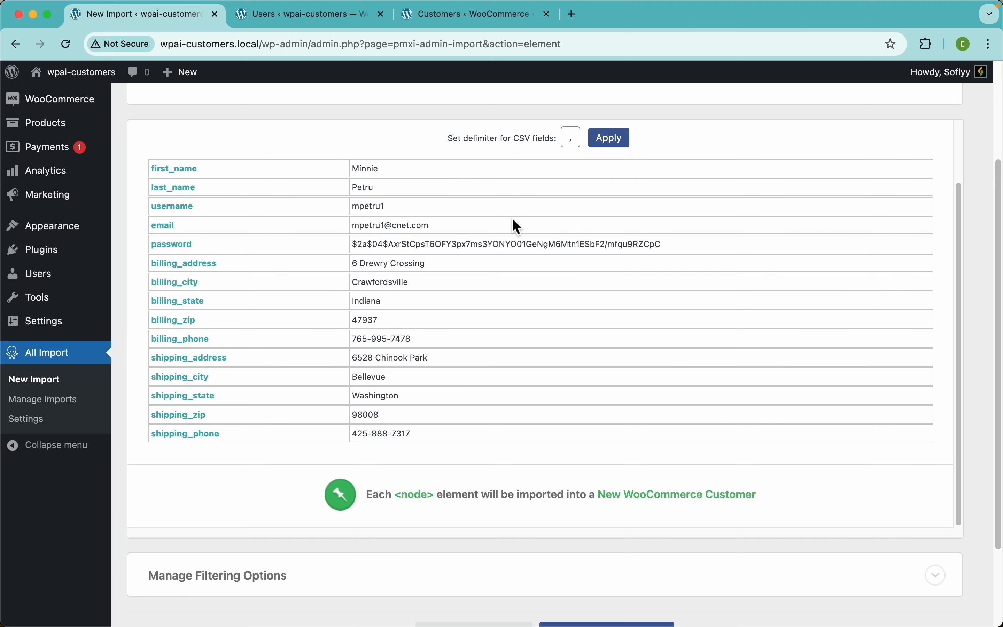
scroll(383, 477, down, 1)
Add a filtering rule that imports only records whose billing_state[1] equals New York.
scroll(382, 477, down, 3)
click(341, 500)
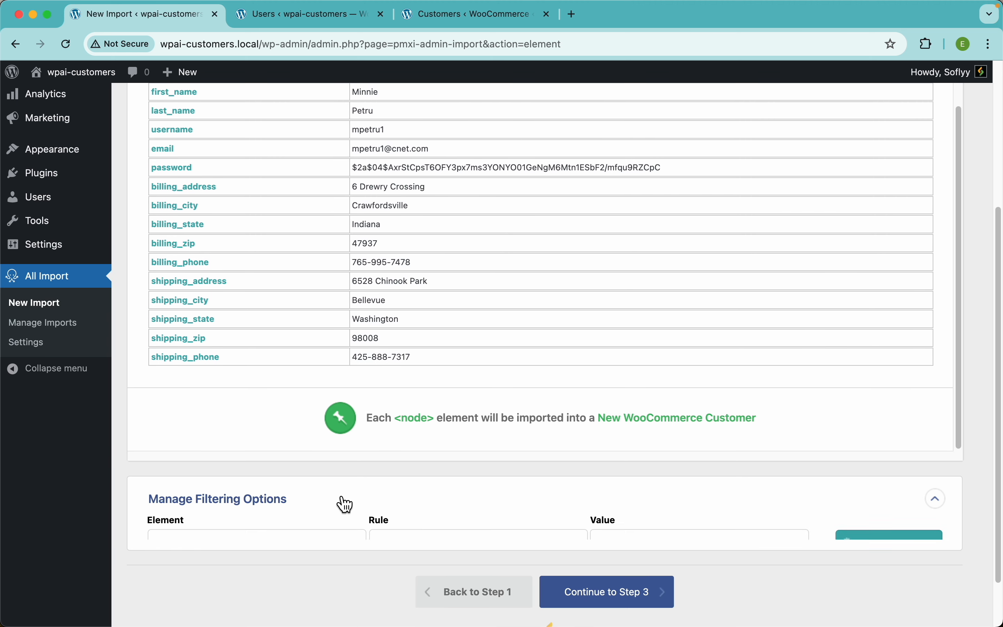
scroll(343, 503, down, 4)
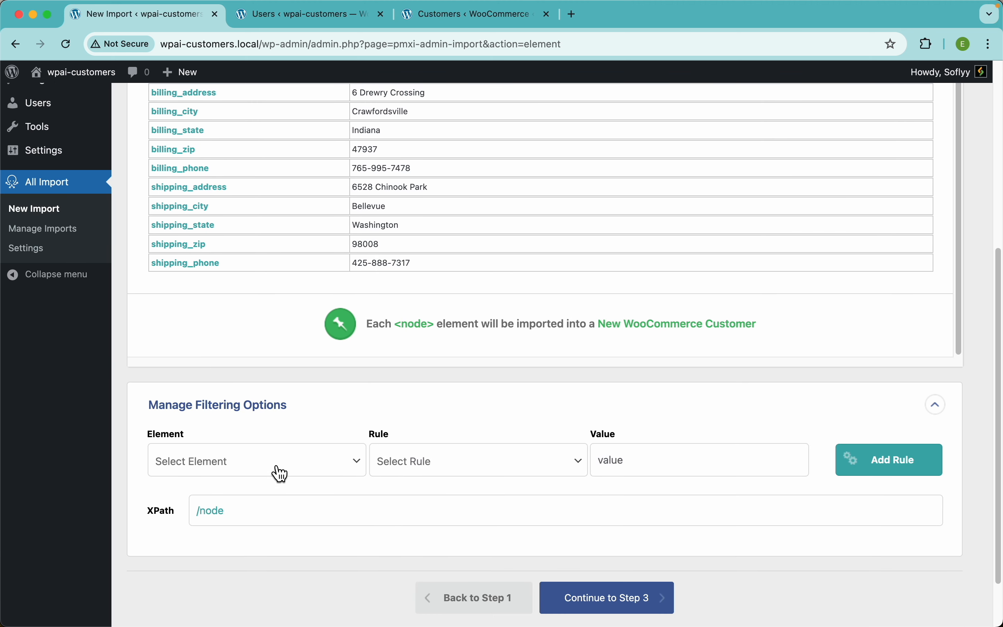
click(274, 469)
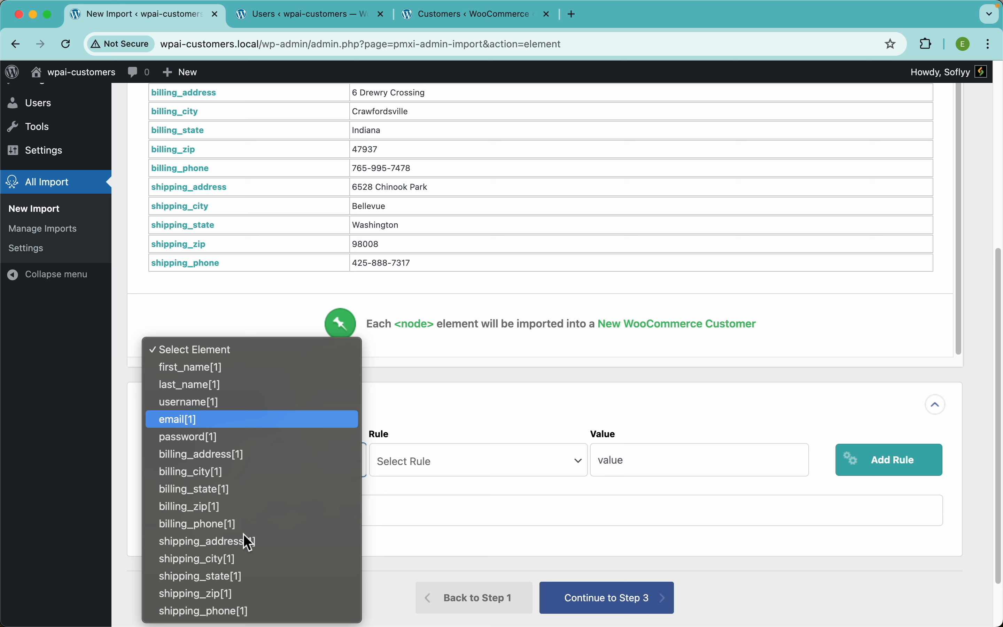
click(206, 453)
click(231, 461)
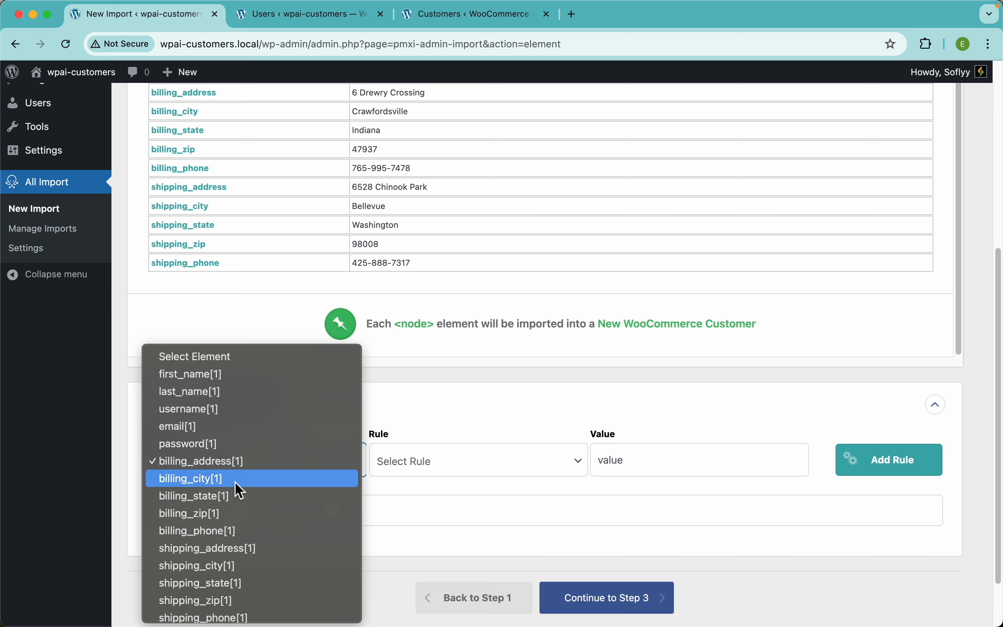
click(210, 496)
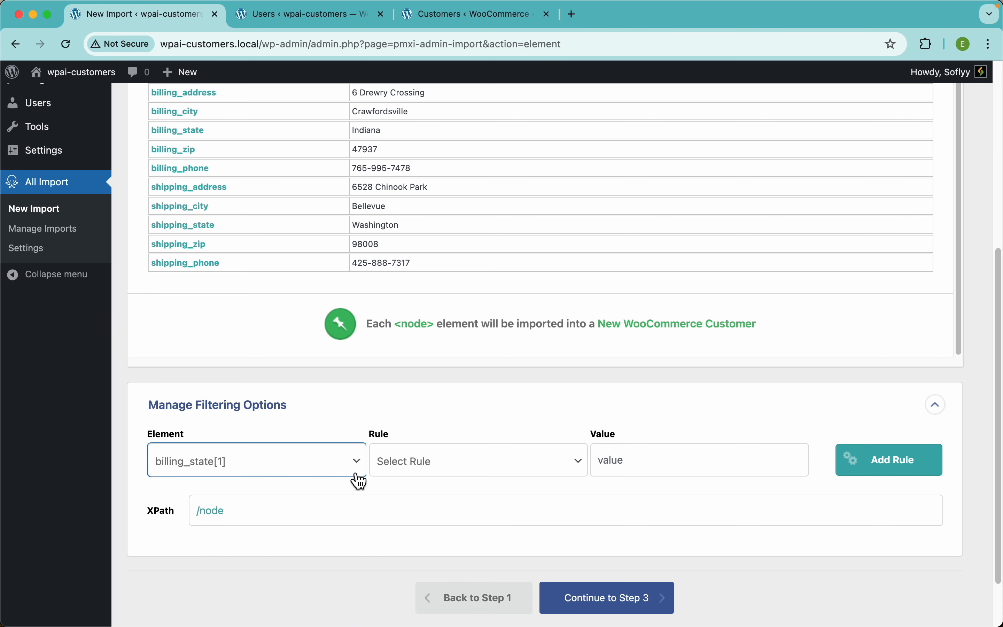
click(451, 464)
click(420, 481)
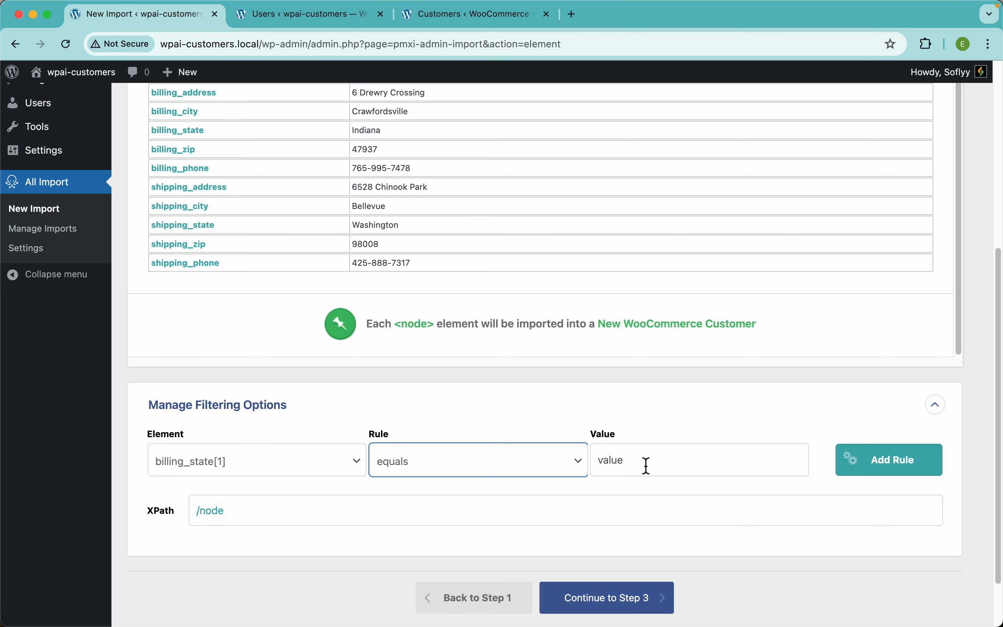
click(649, 459)
text(New York)
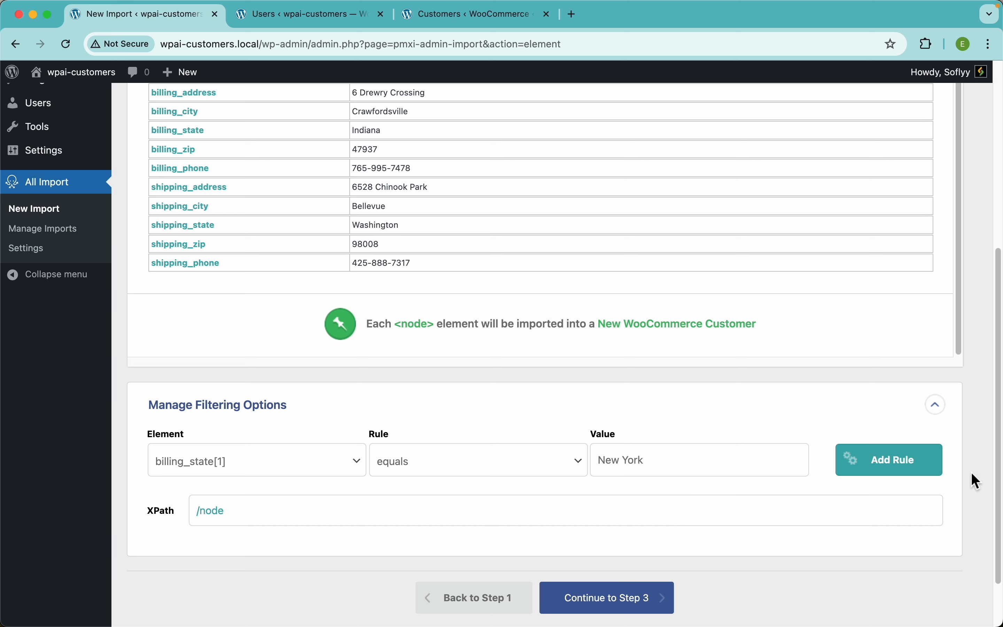
click(895, 461)
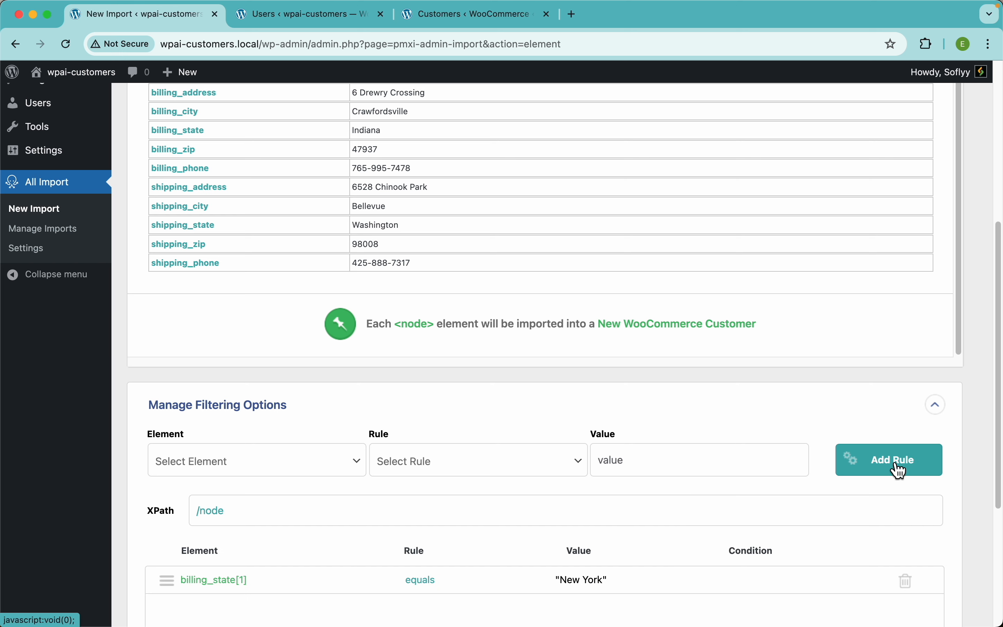
Apply the billing state filter to the XPath and continue to step 3.
scroll(810, 508, down, 3)
click(832, 543)
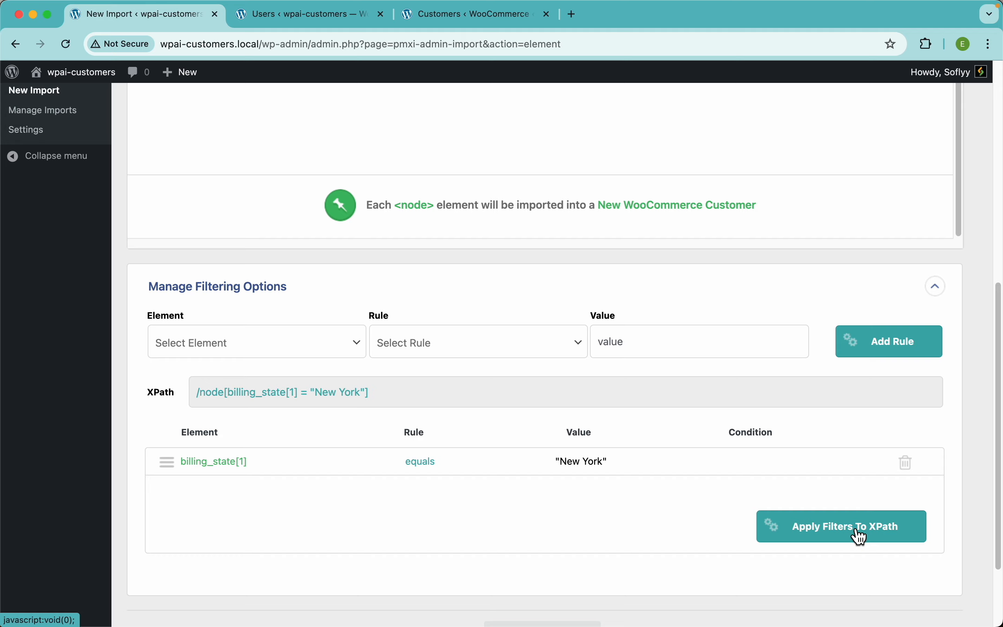
scroll(723, 270, up, 10)
scroll(617, 288, up, 2)
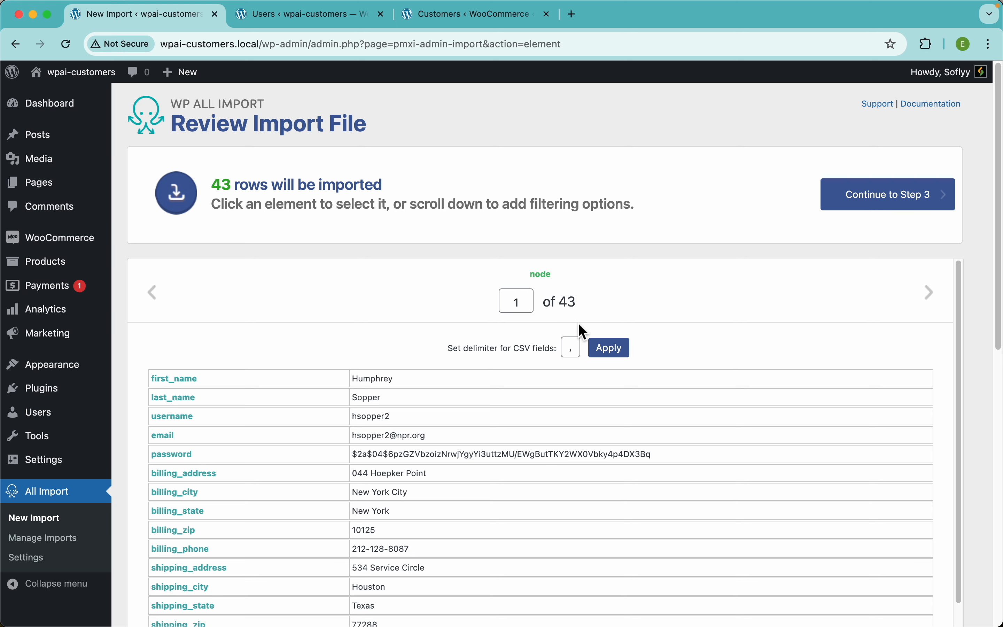
click(876, 206)
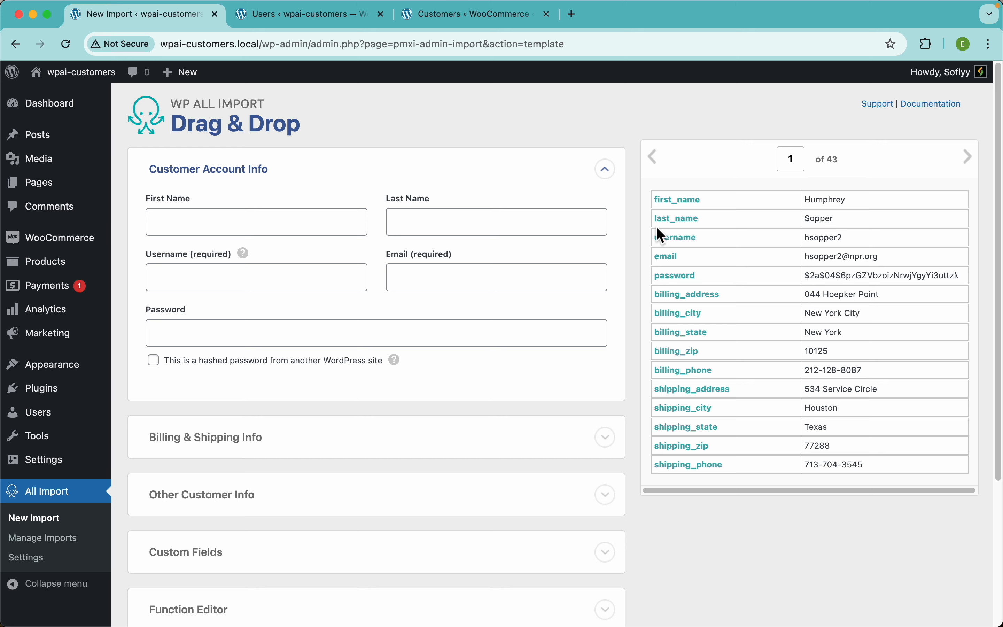
Map first_name, last_name, username, email and password to the matching Customer Account Info fields, and mark the password as hashed from another WordPress site.
drag(686, 205, 314, 226)
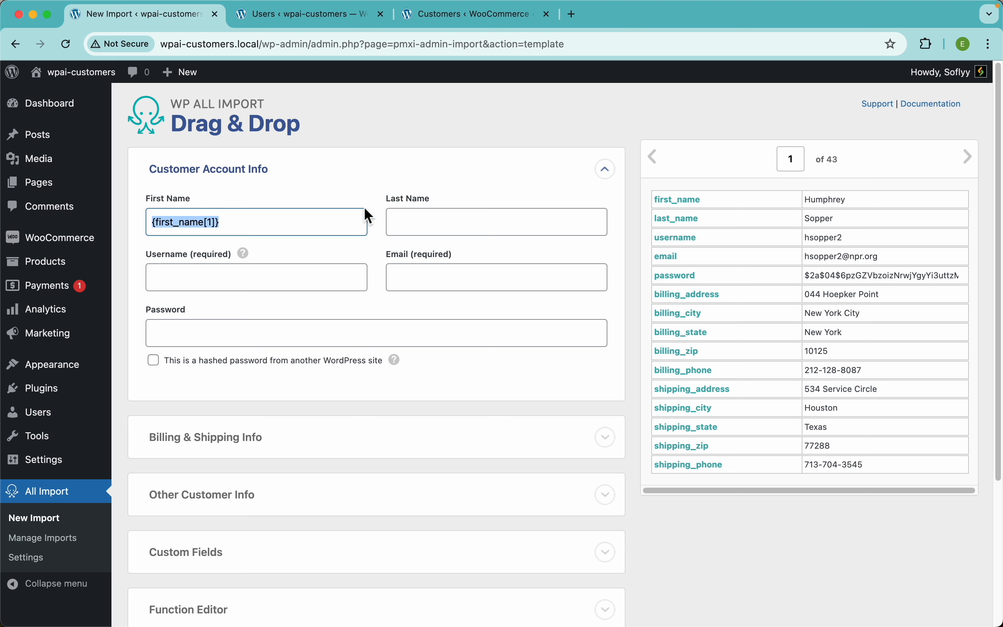
drag(690, 222, 521, 229)
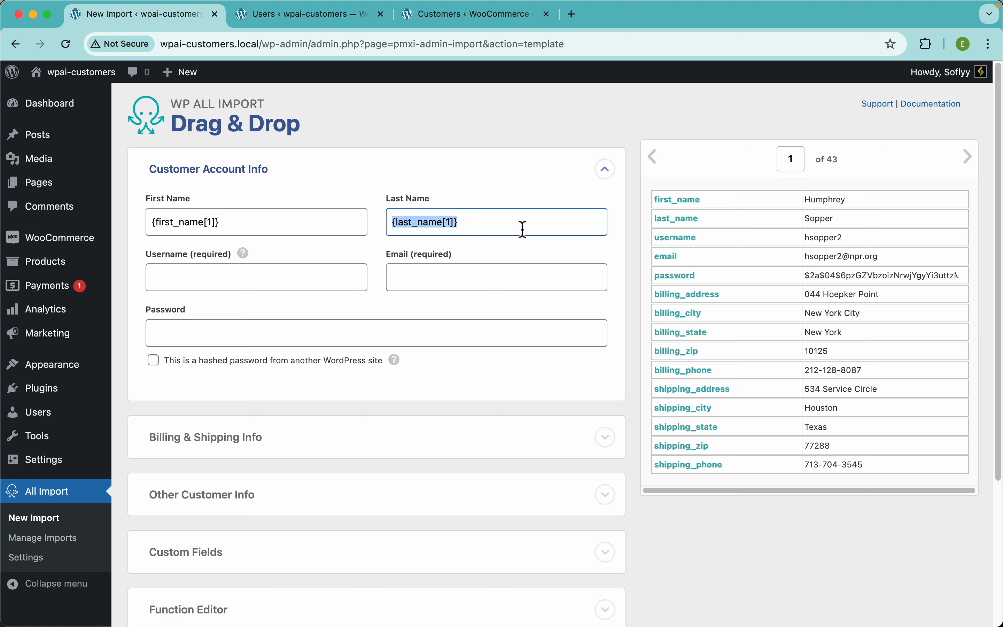
drag(684, 240, 347, 284)
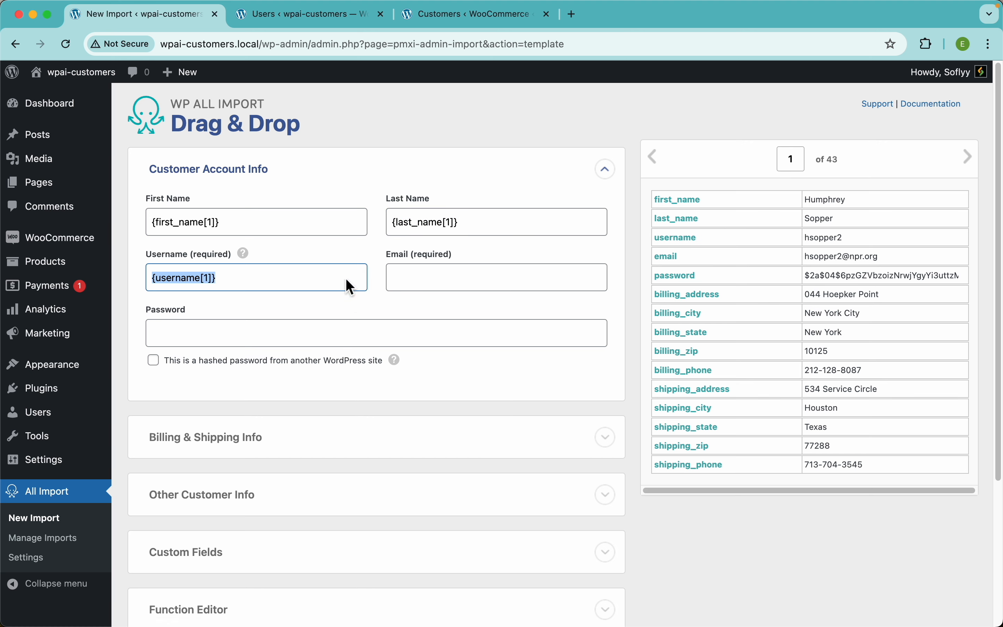
drag(678, 257, 524, 280)
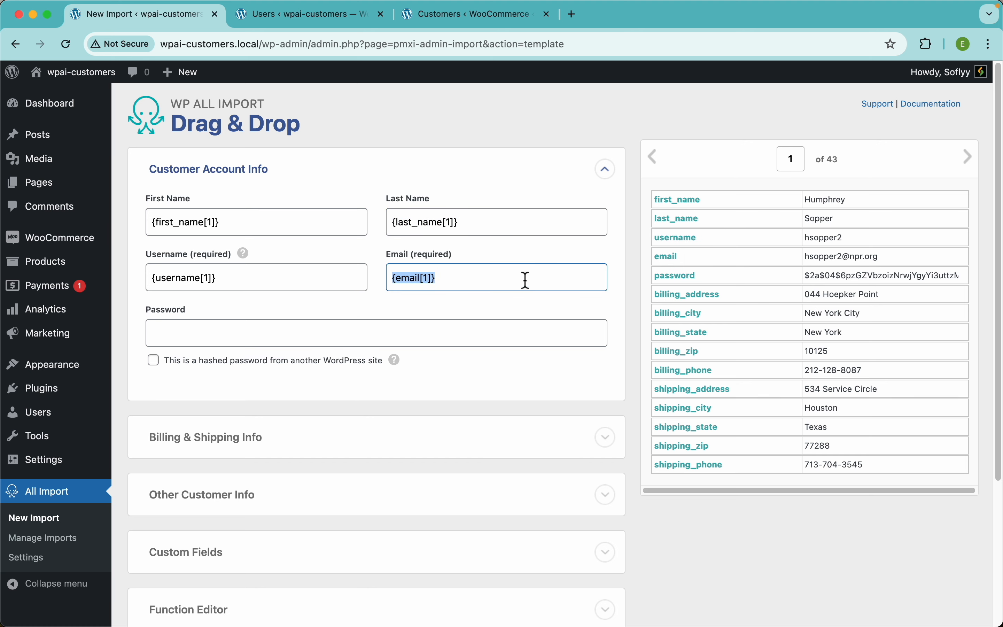
drag(676, 278, 504, 337)
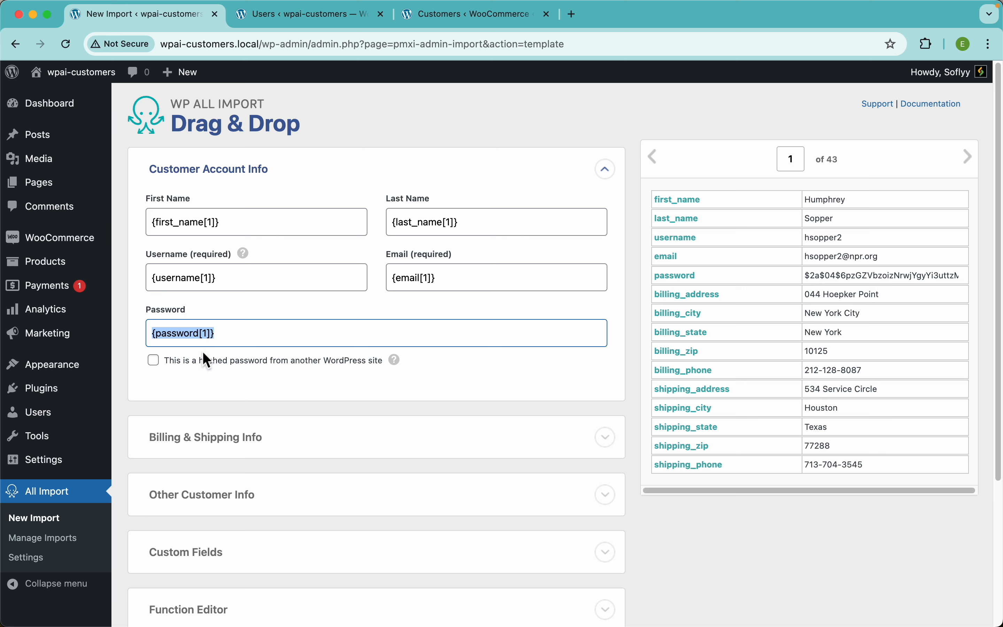
click(156, 363)
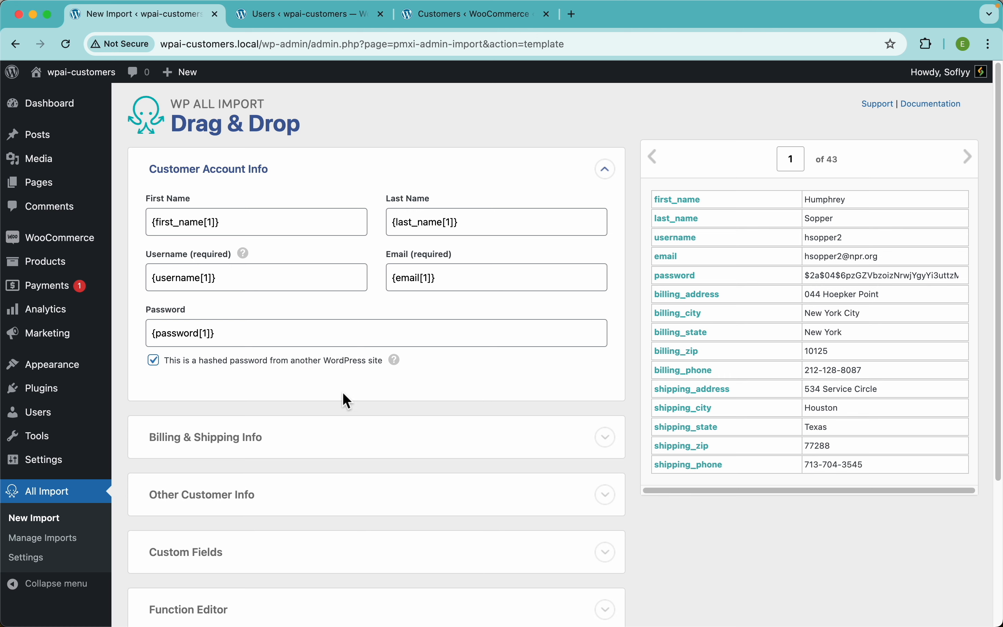
In Billing & Shipping Info, map first_name, last_name, billing_address, billing_city and billing_zip to billing First Name, Last Name, Address 1, City and Postcode.
scroll(389, 385, down, 3)
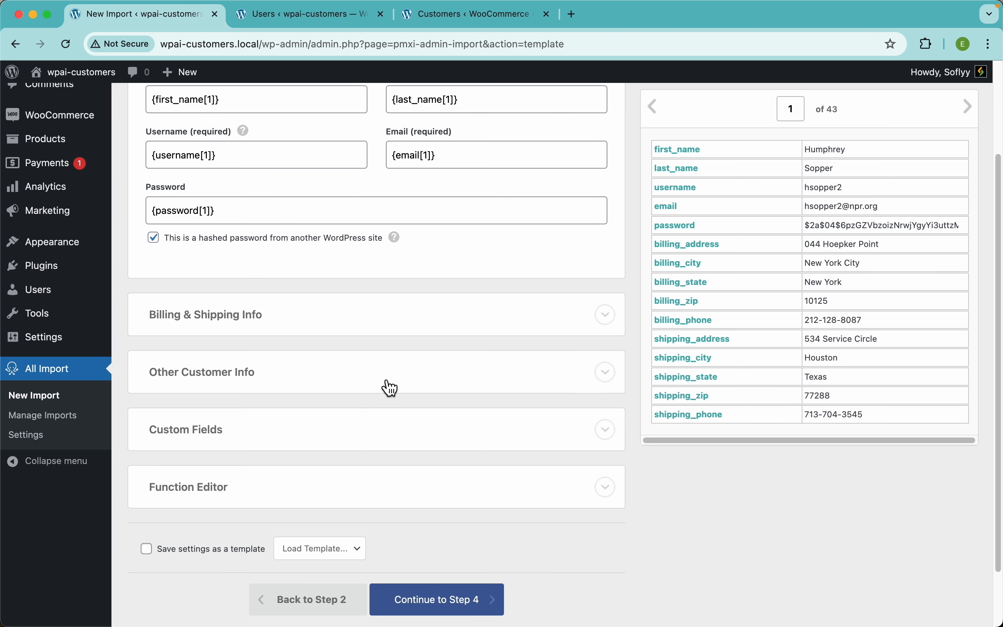
click(220, 327)
scroll(318, 306, down, 3)
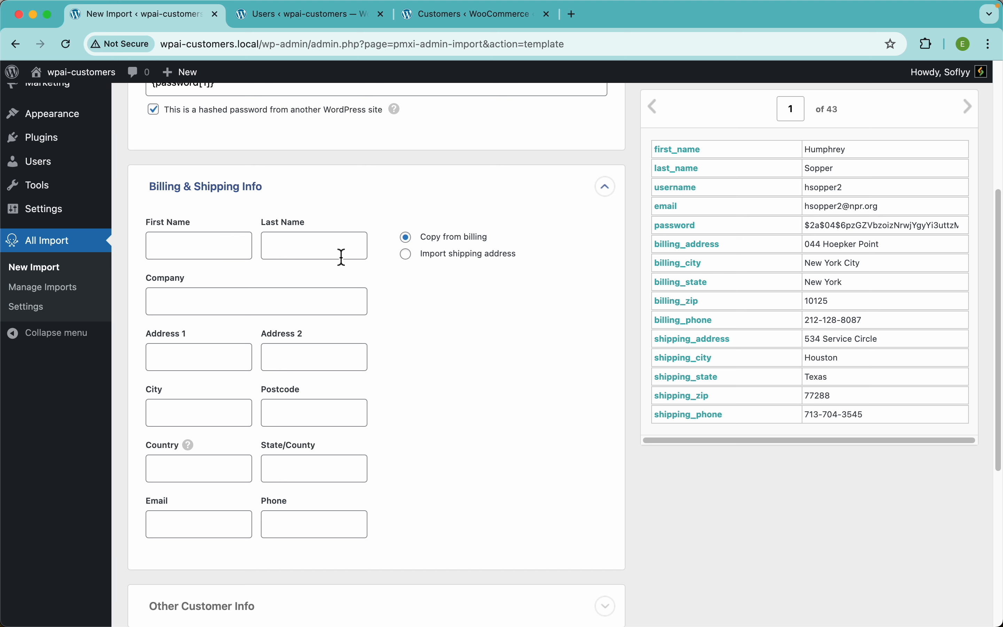
drag(692, 157, 307, 249)
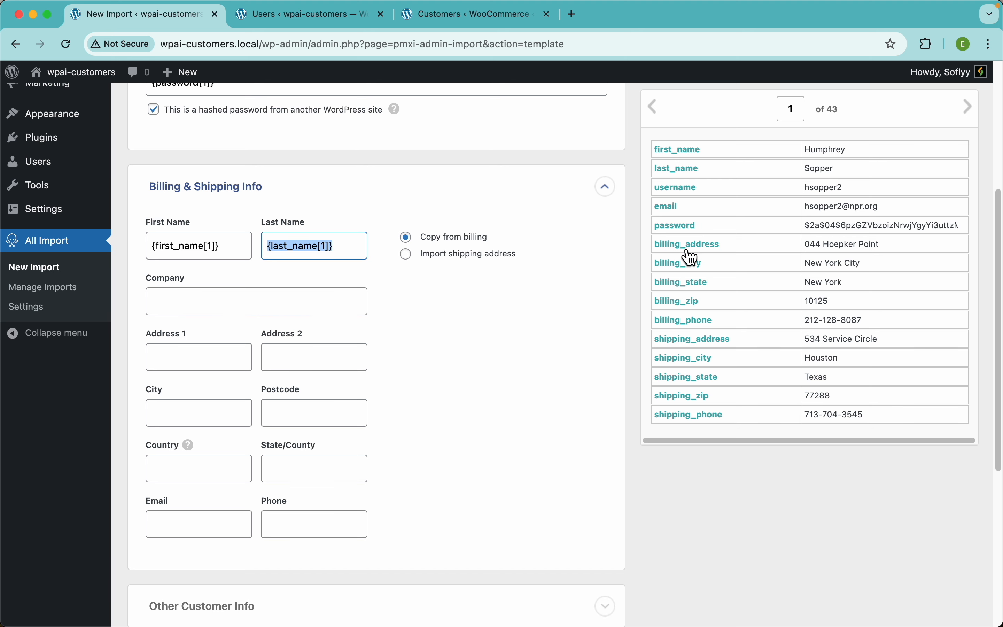
drag(688, 248, 226, 328)
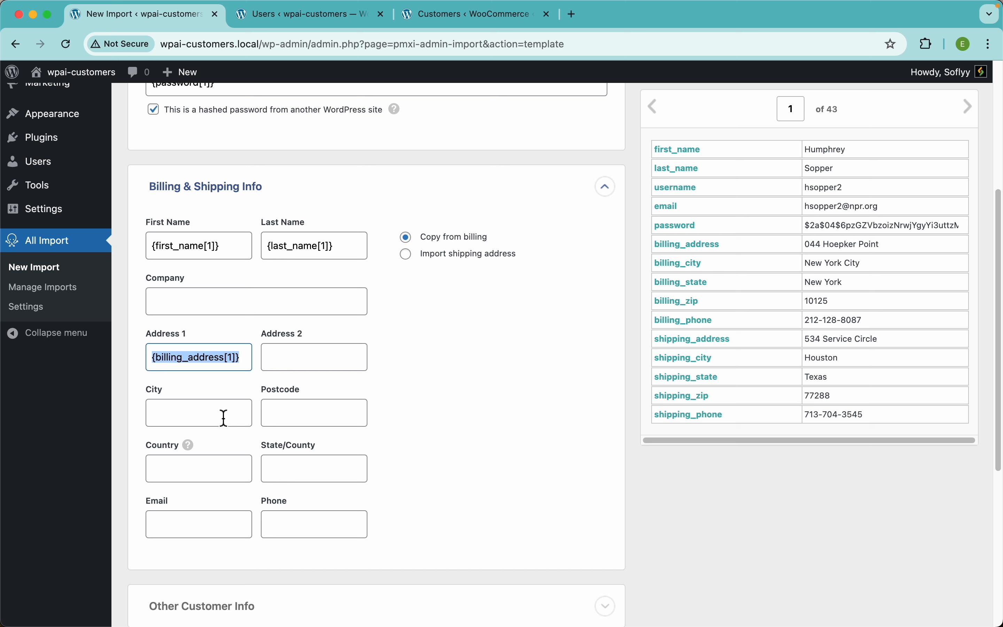
drag(700, 268, 244, 408)
drag(696, 302, 319, 423)
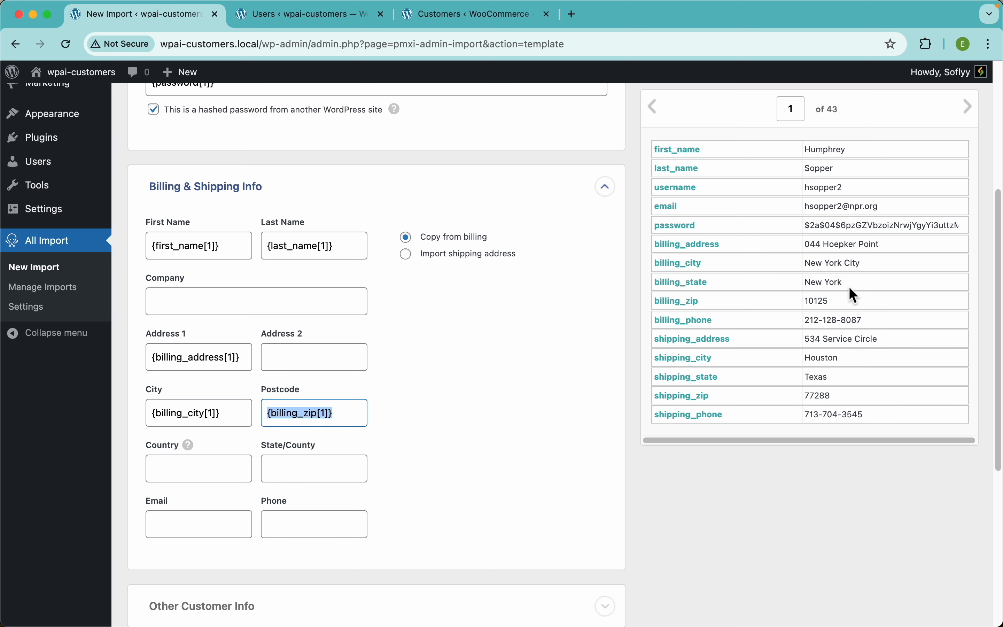
Set the billing Country to US and map billing_state, email and billing_phone to the billing State/County, Email and Phone.
click(213, 468)
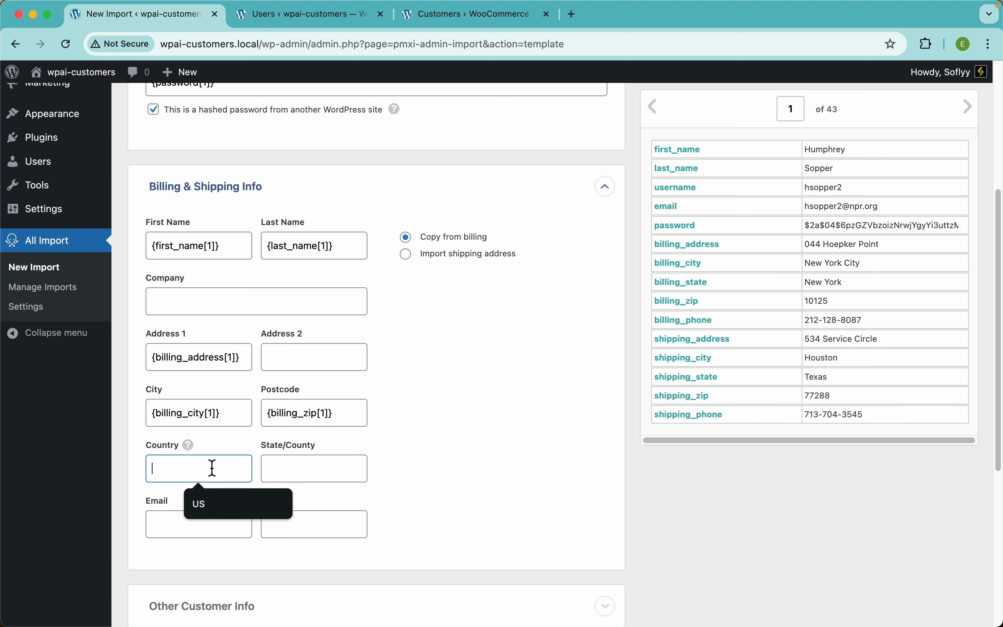
text(US)
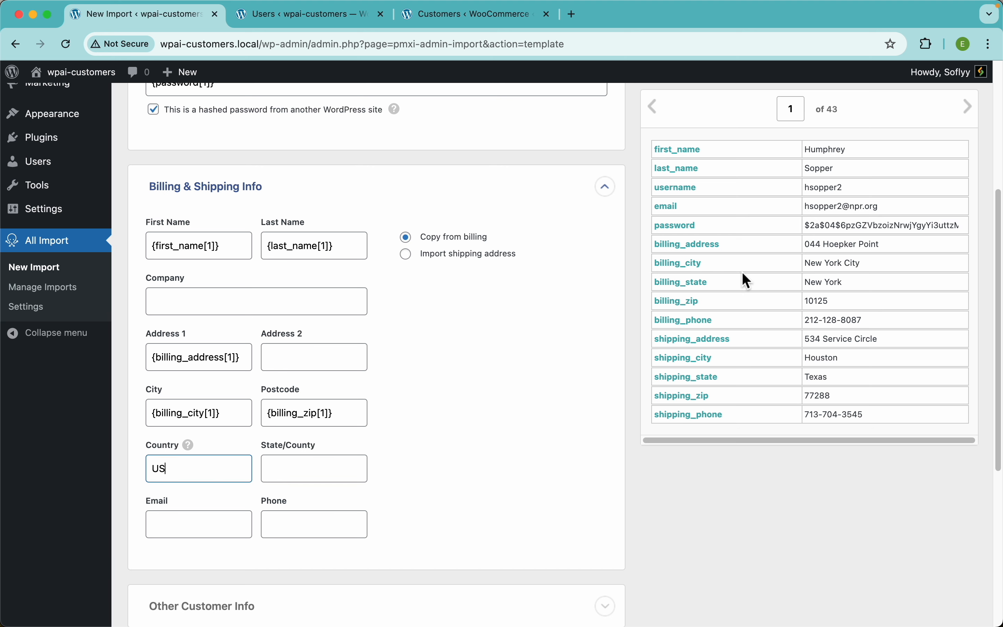
drag(688, 290, 336, 475)
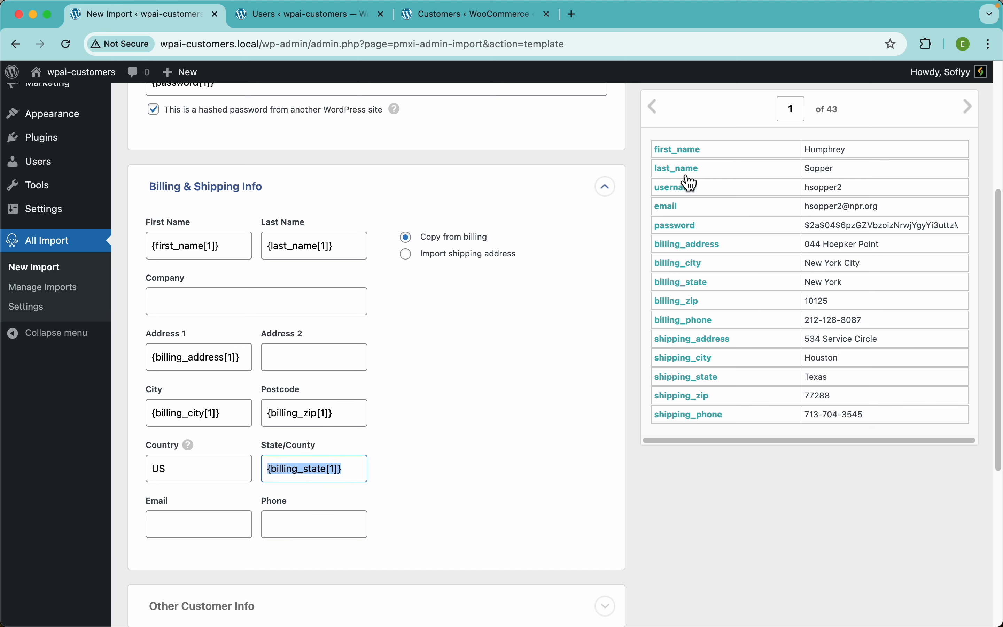
drag(665, 207, 212, 522)
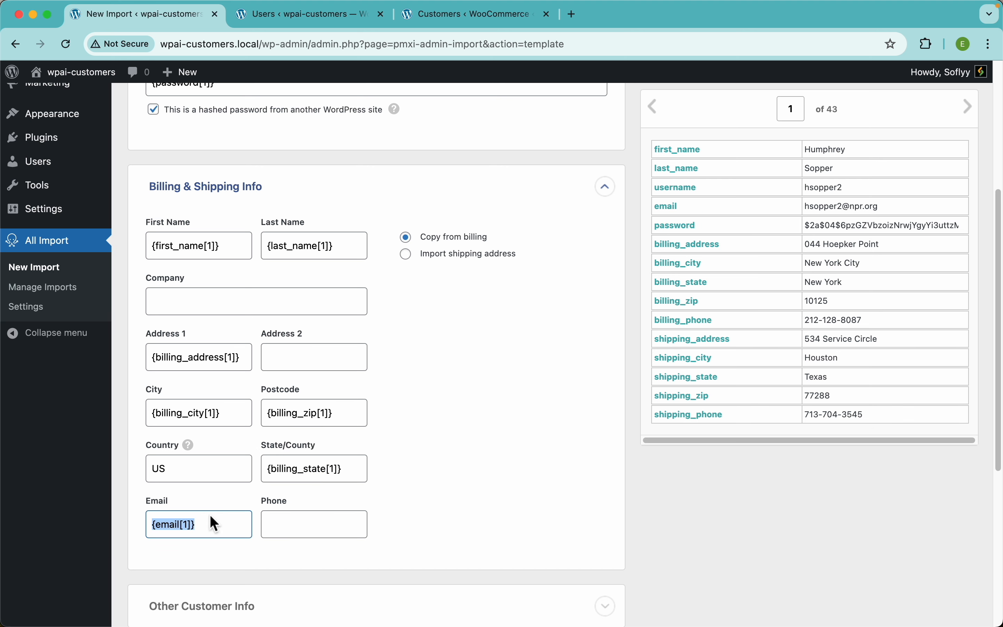
drag(693, 332, 353, 526)
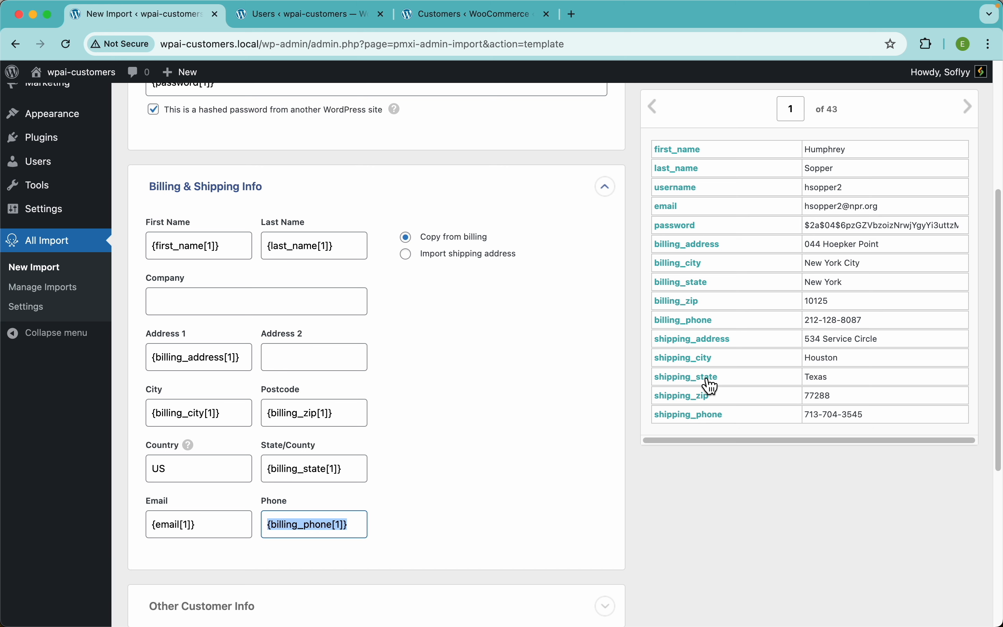
Choose Import shipping address and map first_name, last_name, shipping_address, shipping_city, shipping_state and shipping_zip to the matching shipping fields.
click(407, 256)
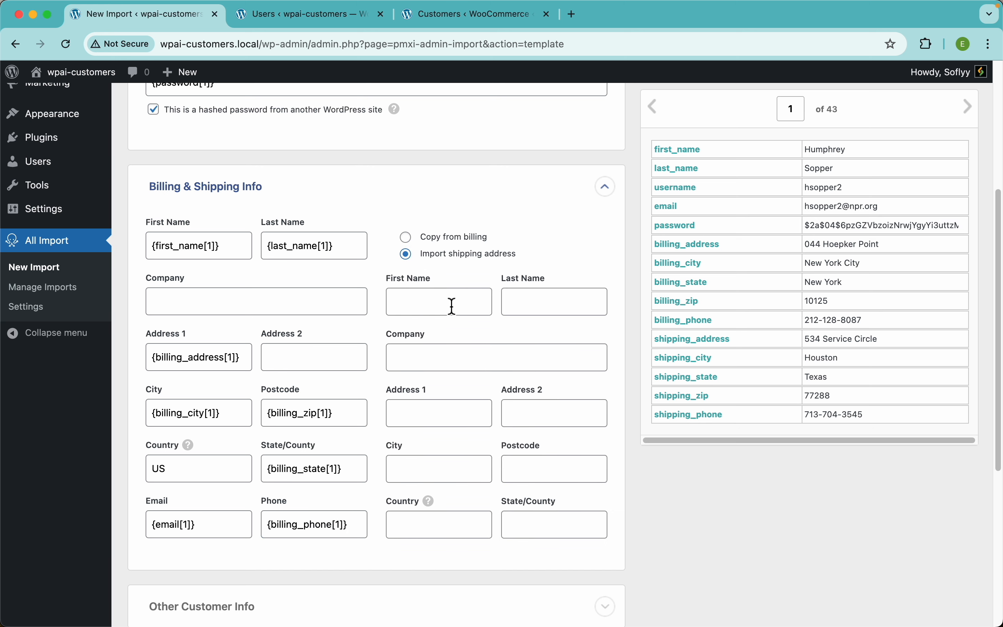
drag(677, 152, 439, 301)
drag(699, 178, 563, 305)
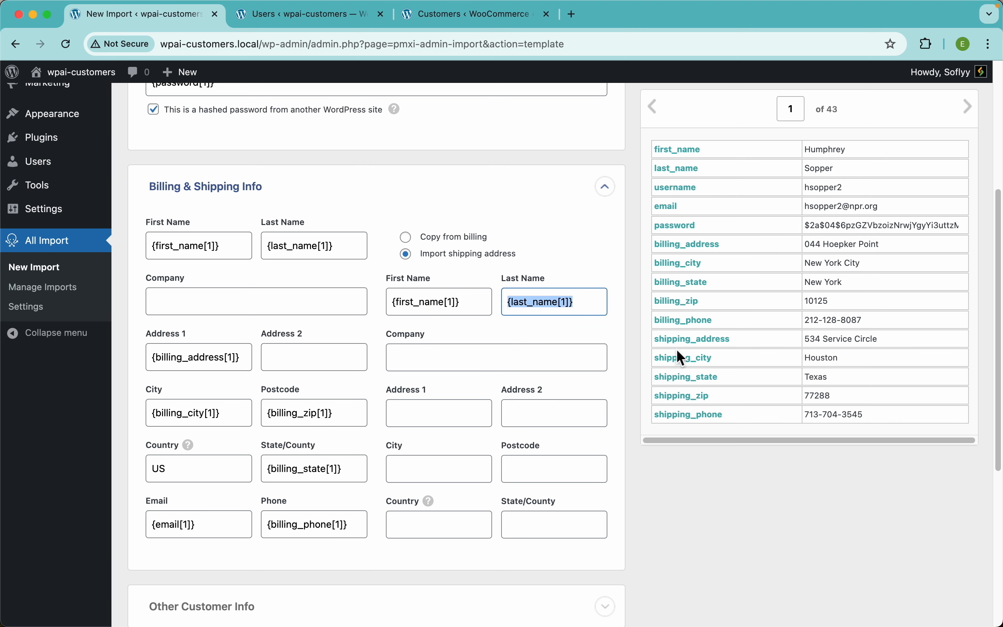
drag(701, 353, 436, 429)
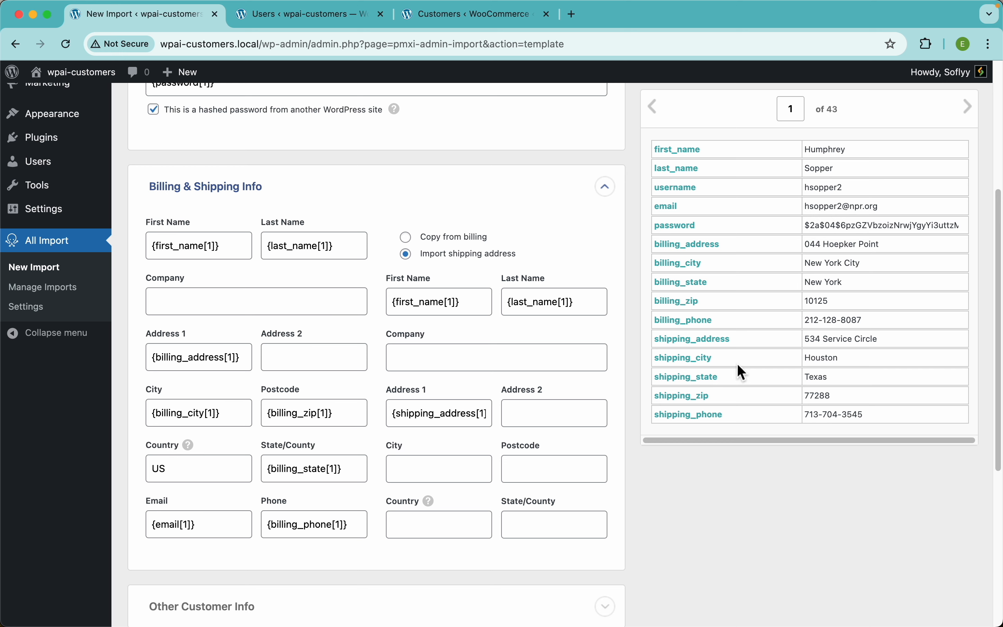
drag(703, 364, 432, 473)
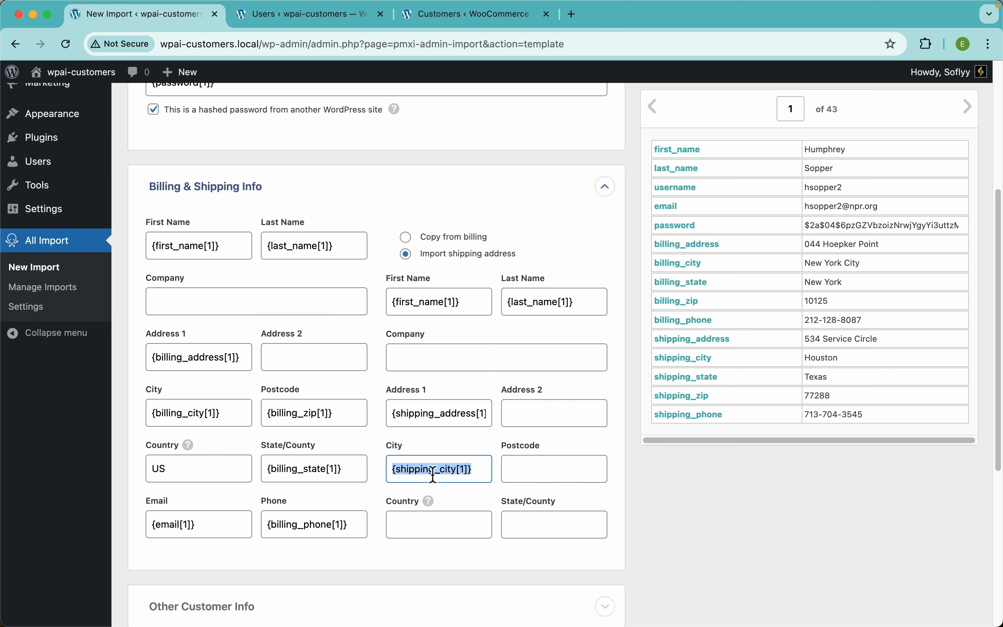
drag(707, 387, 545, 521)
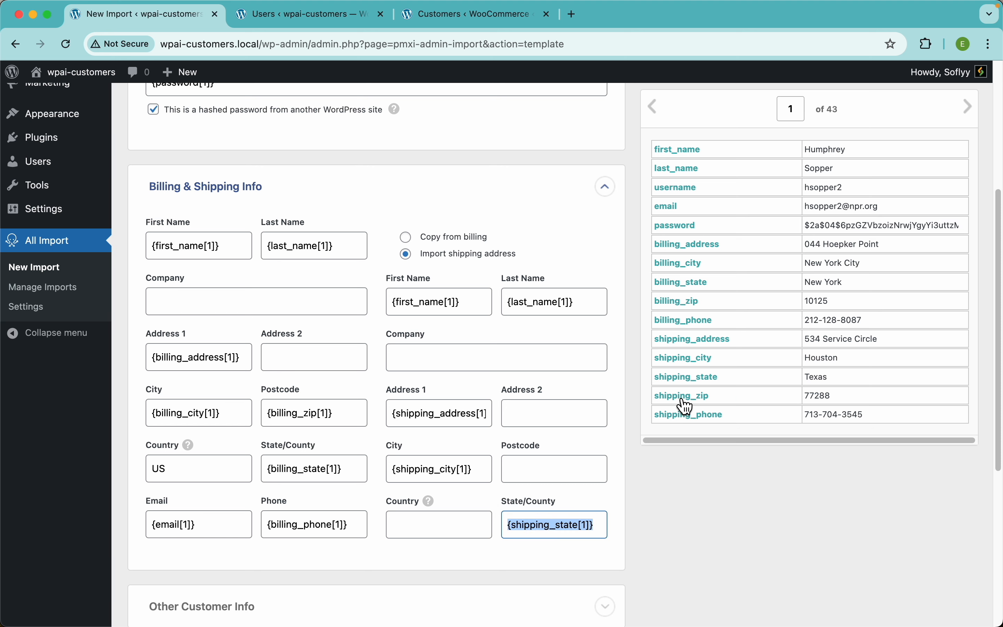
drag(682, 397, 527, 470)
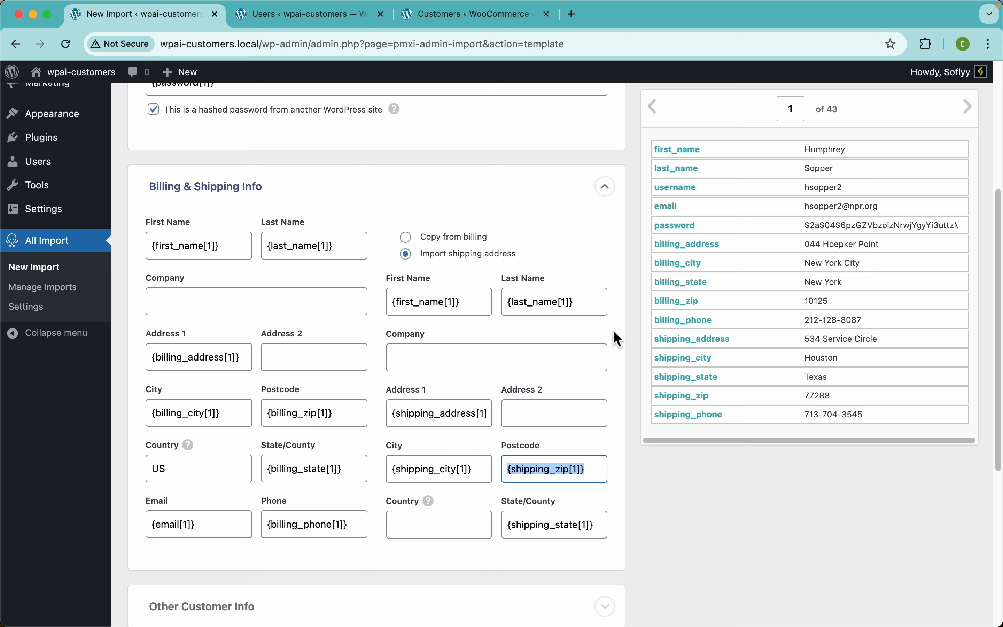
Copy the billing Country value US into the shipping Country.
double_click(219, 470)
key(super+c)
click(404, 525)
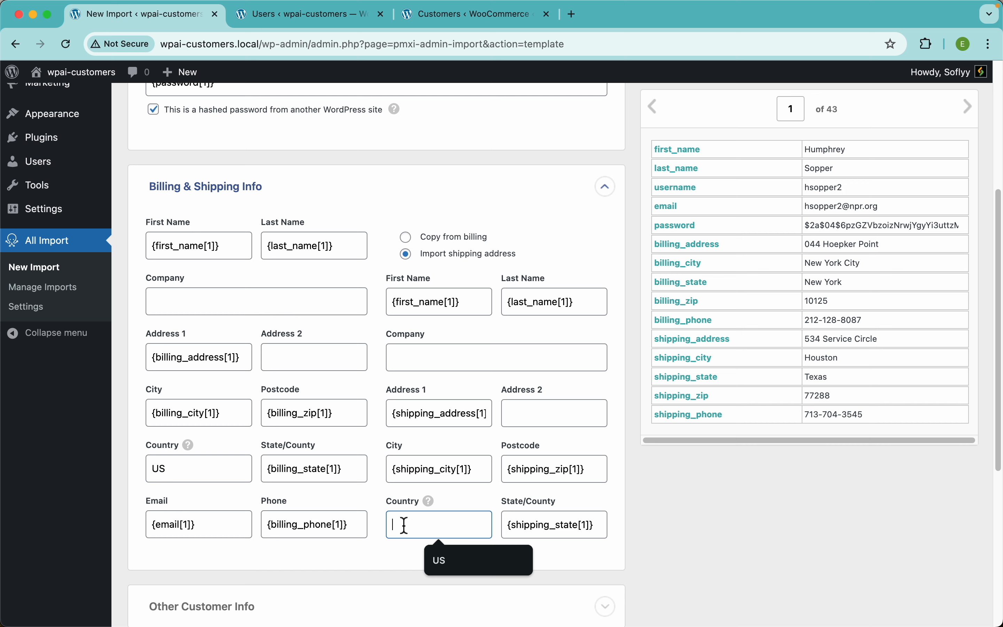
key(super+v)
click(656, 489)
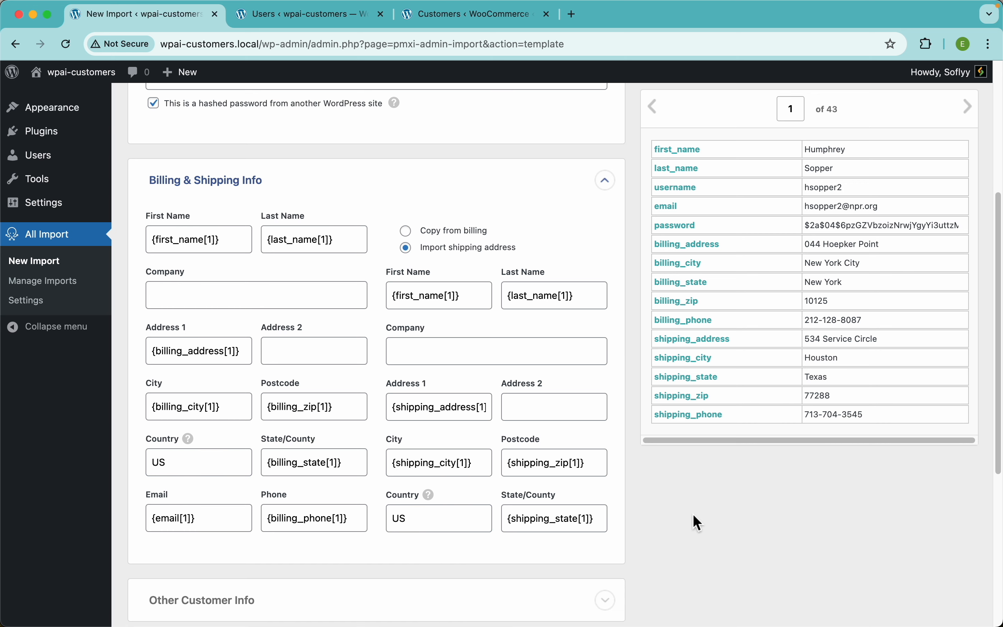
In Other Customer Info, start the Description with "Hi, my name is {first_name[1]} {last_name[1]}" using the record's name elements.
scroll(255, 441, down, 6)
click(271, 378)
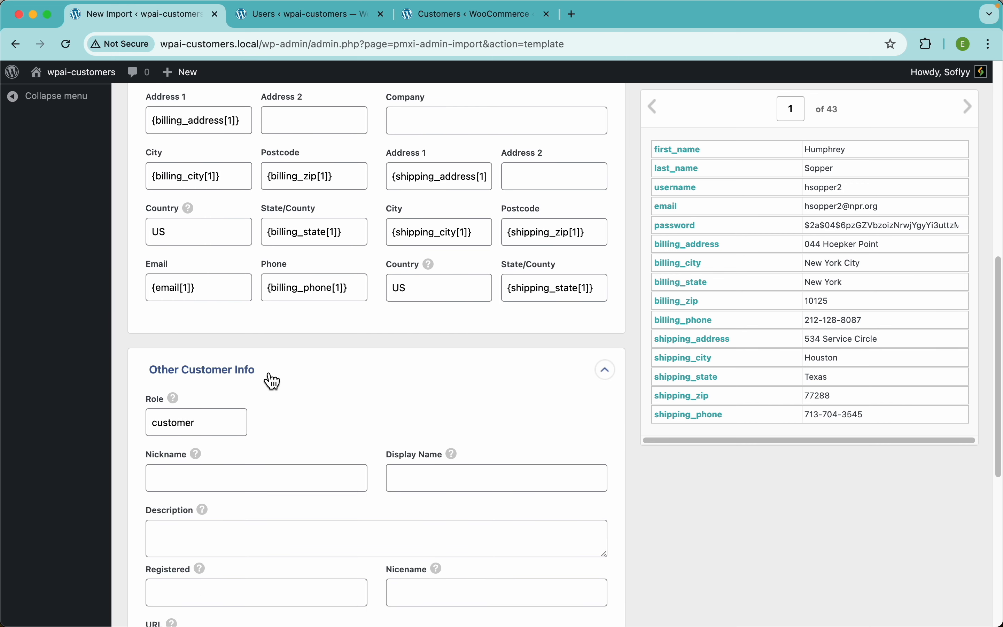
scroll(331, 390, down, 3)
mouse_move(179, 292)
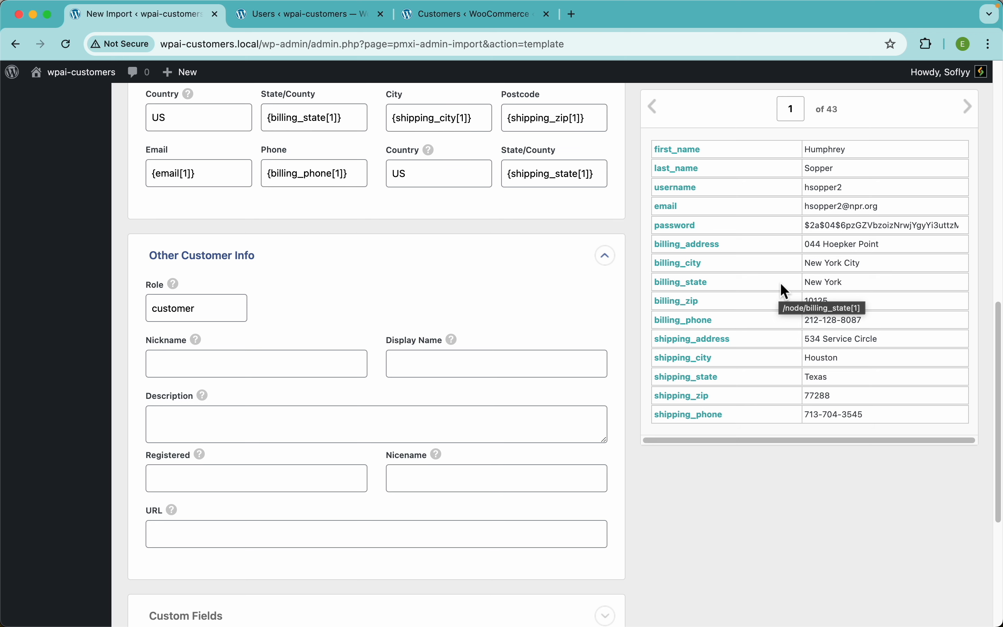
click(285, 427)
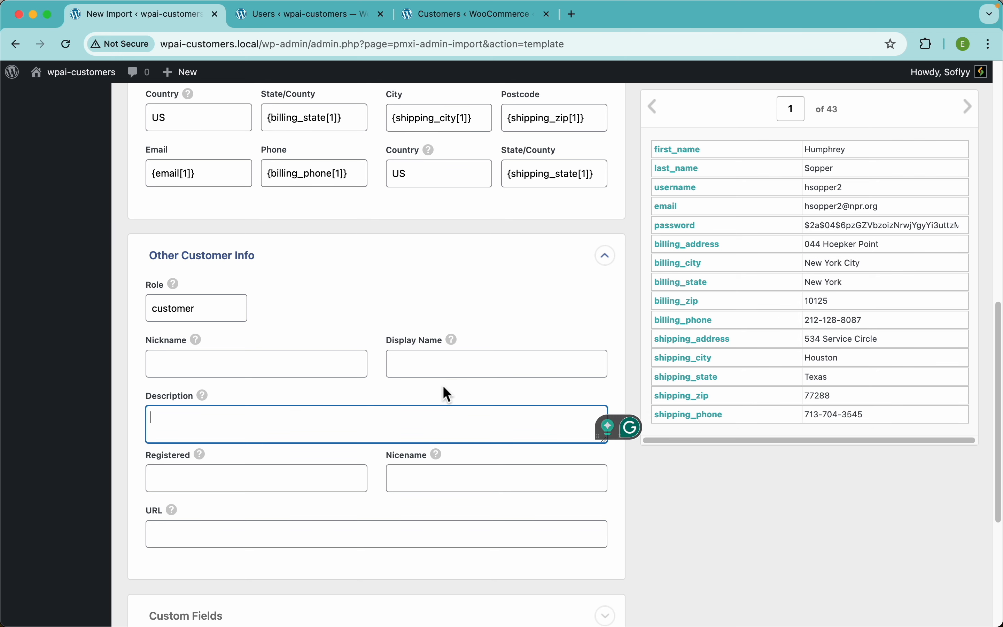
text(Hi, my n)
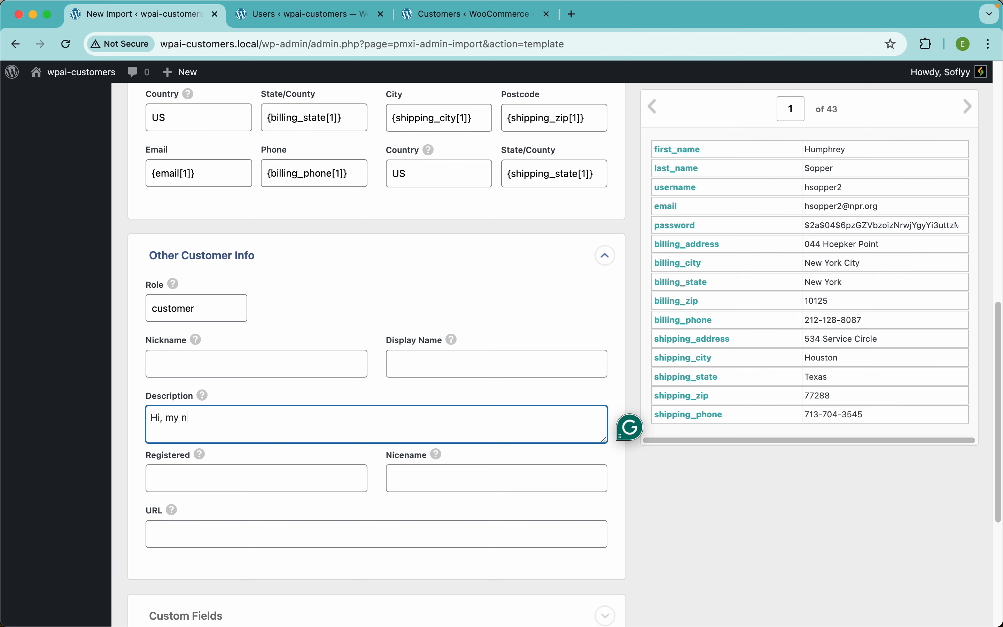
text(ame is)
drag(684, 157, 366, 419)
drag(682, 173, 401, 428)
key(Right)
Finish the Description sentence with ", and I'm from {billing_city[1]}.".
text(, an)
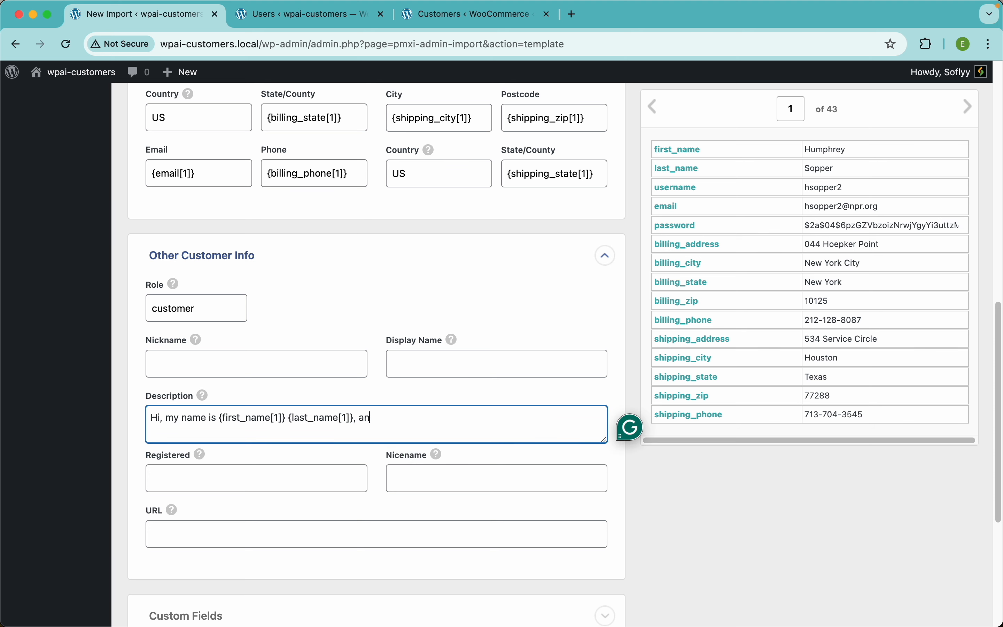
text(d I'm from)
drag(678, 269, 524, 426)
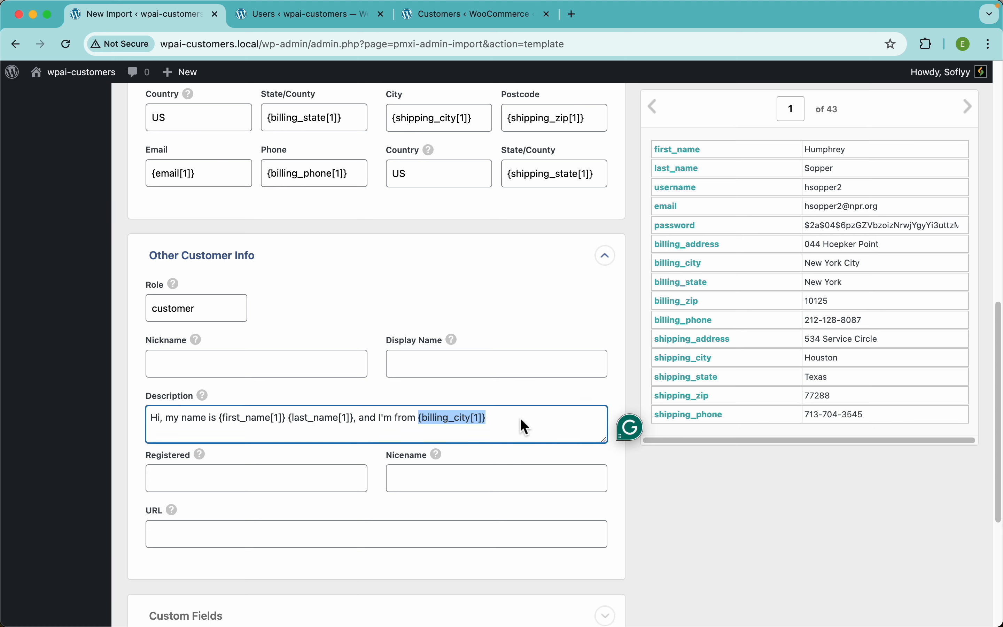
key(Right)
text(.)
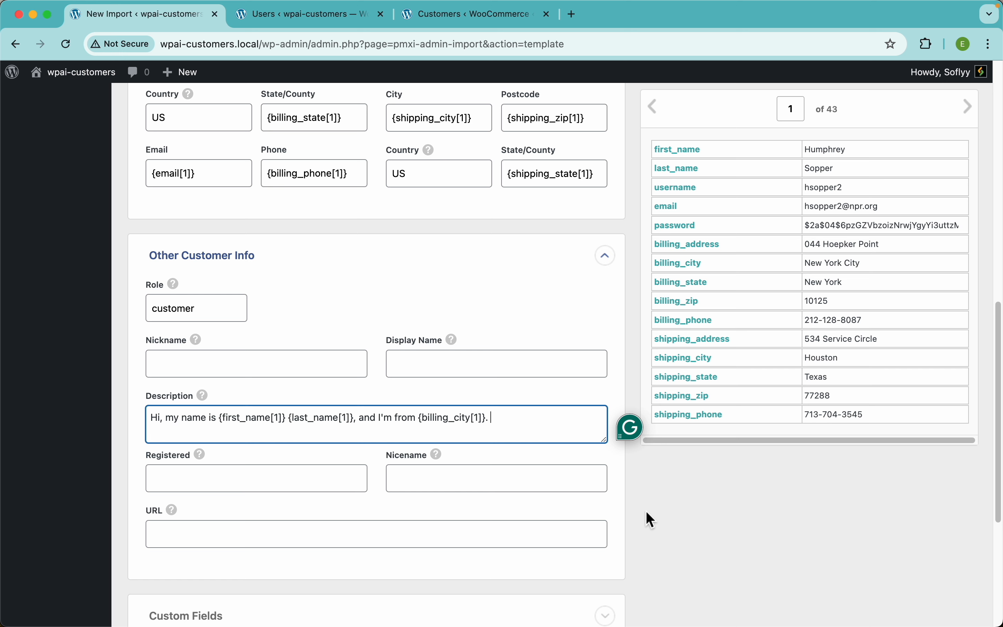
Examine the Custom Fields section, including the available field names and the value entry, and collapse it again.
scroll(367, 510, down, 6)
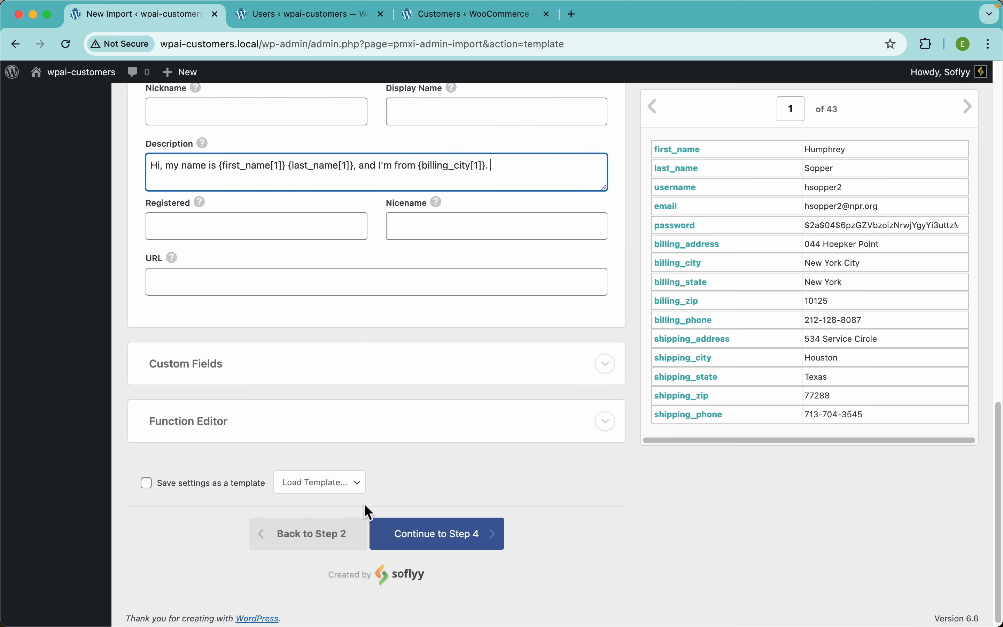
click(251, 376)
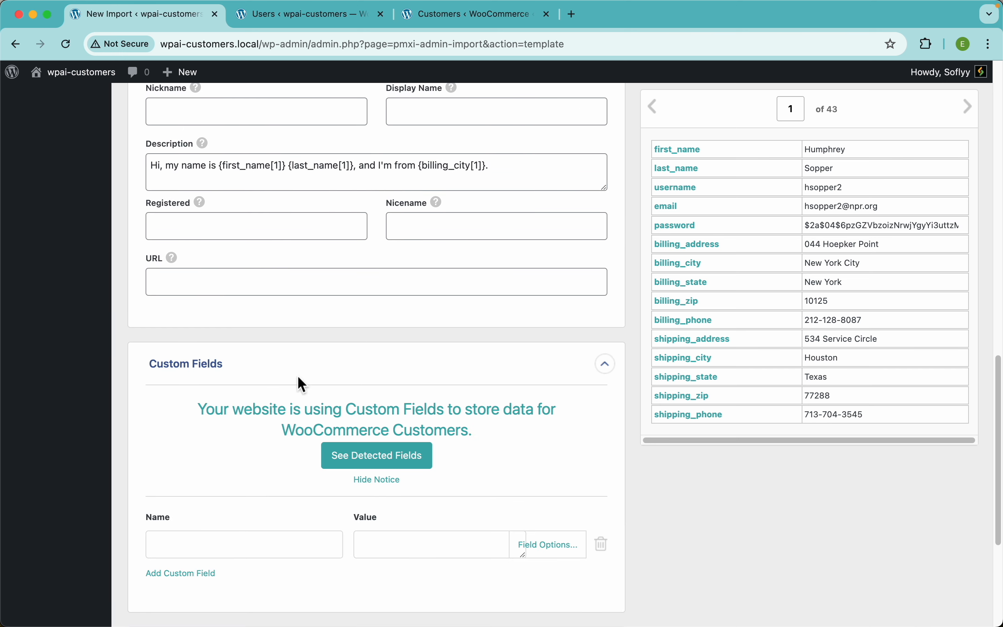
scroll(356, 383, down, 4)
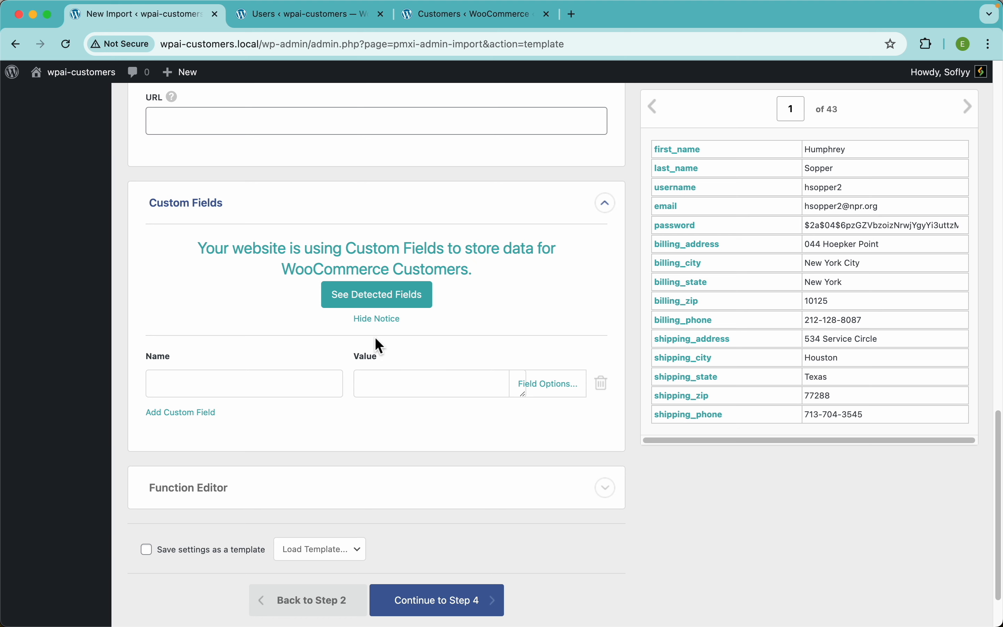
click(267, 385)
scroll(244, 482, down, 2)
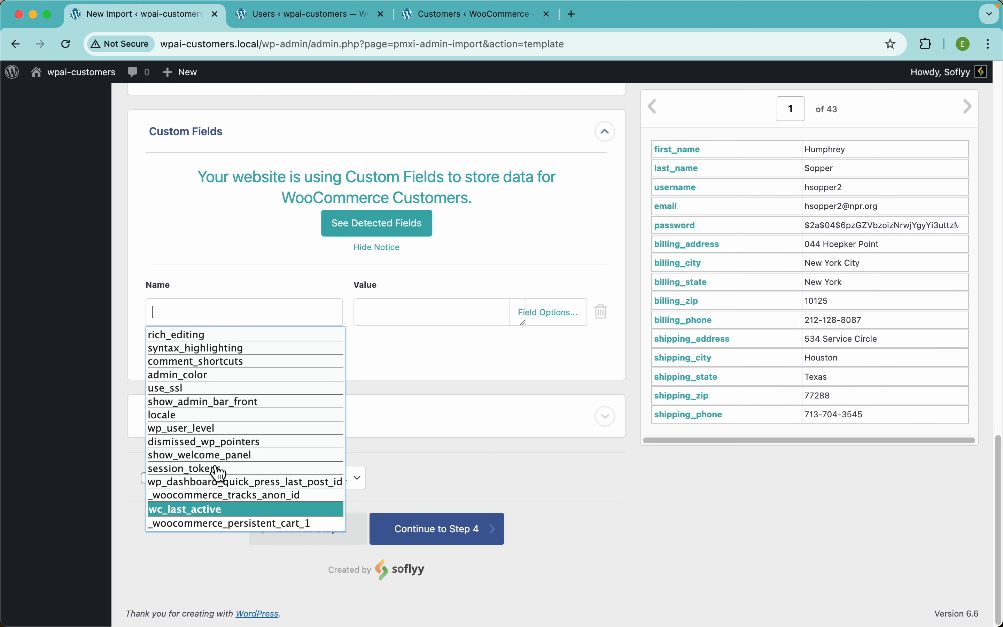
click(403, 308)
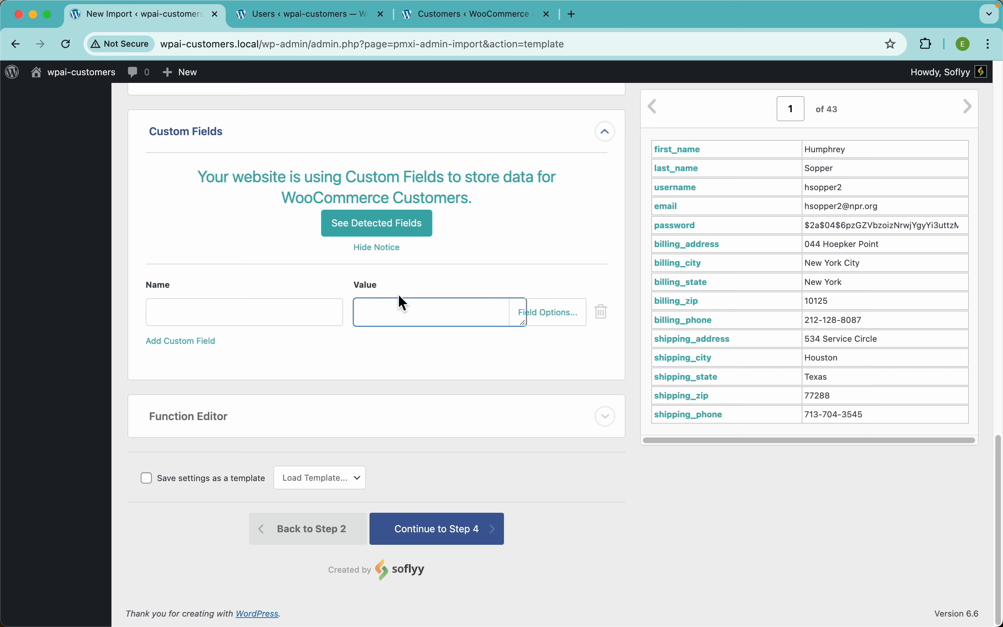
click(329, 133)
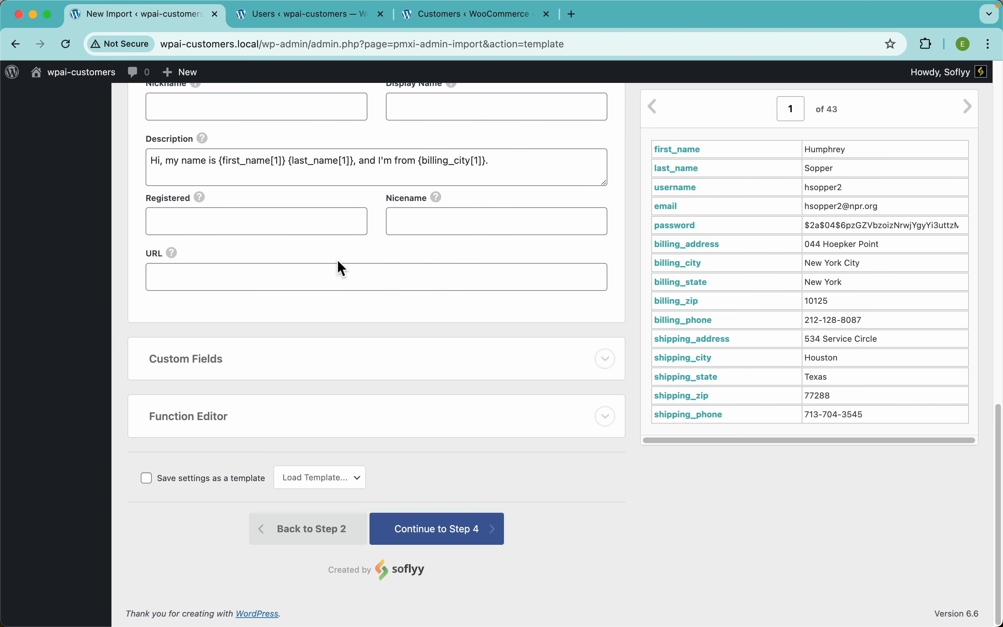
Open the Function Editor and examine its PHP code area, reviewing the mapped billing, shipping and other customer fields.
click(263, 432)
scroll(261, 423, down, 5)
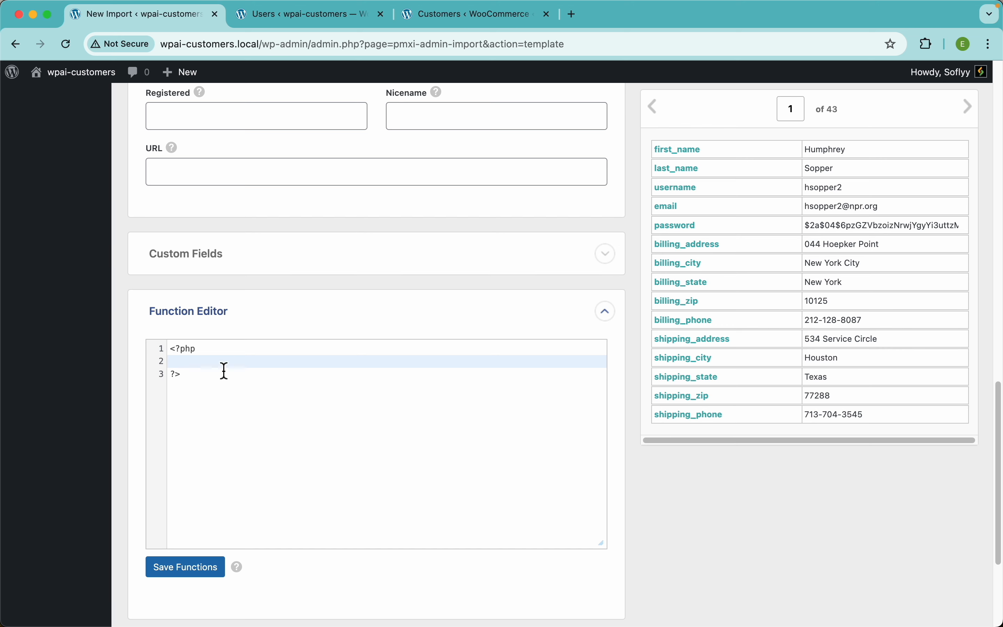
click(244, 361)
scroll(406, 272, up, 15)
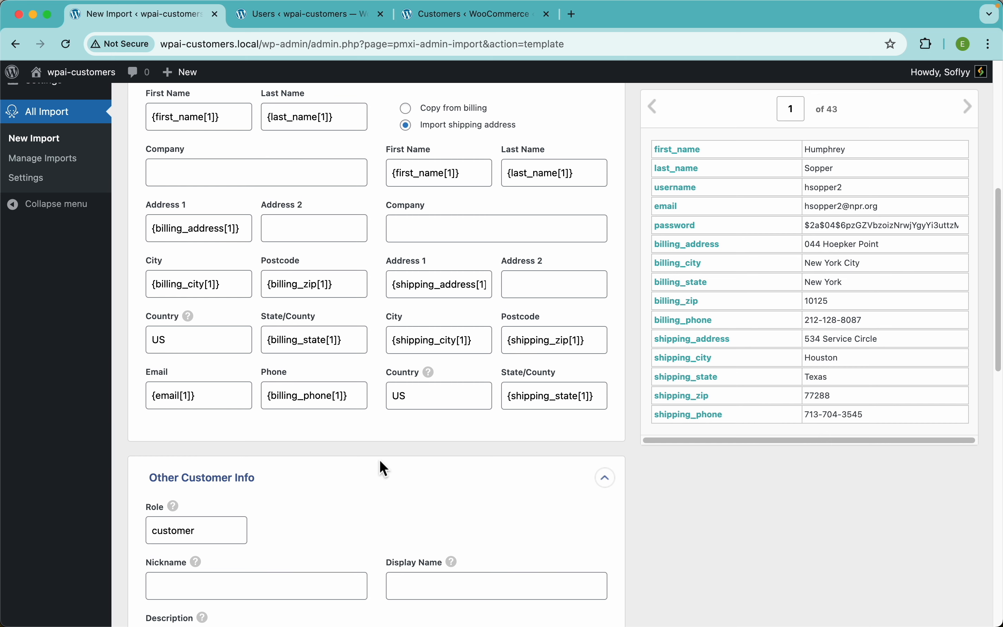
scroll(392, 464, down, 20)
scroll(338, 465, up, 4)
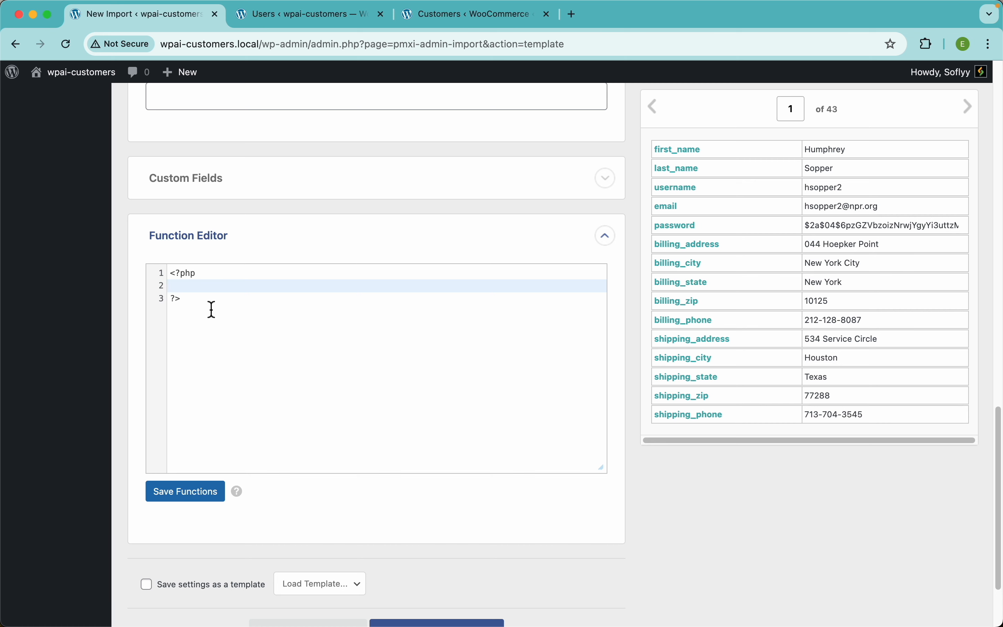
scroll(372, 213, up, 3)
scroll(372, 213, down, 2)
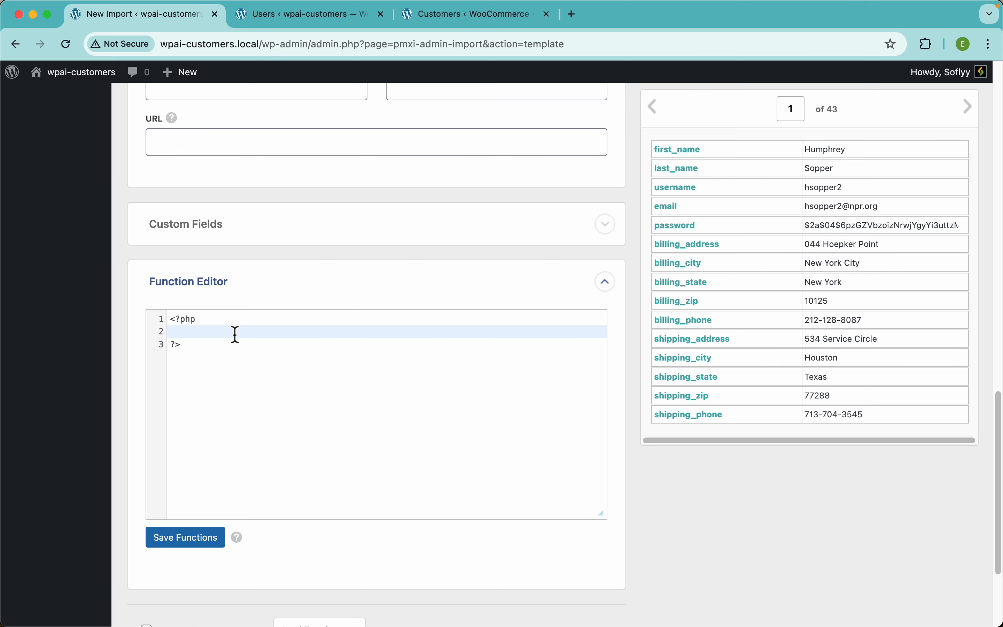
Collapse the Function Editor, review the mapped customer fields, and continue to the Import Settings step.
click(248, 296)
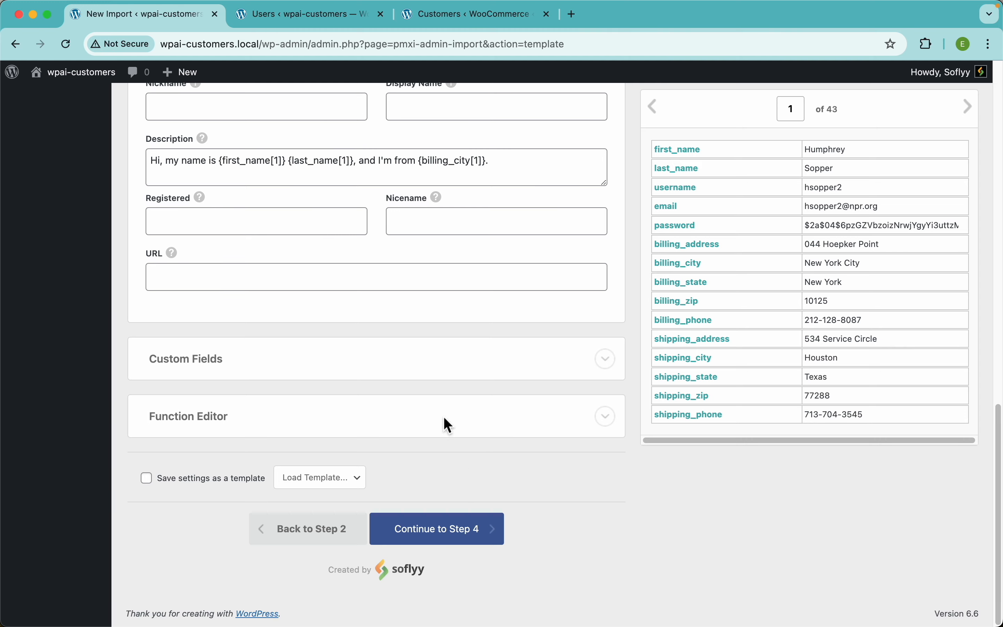
scroll(443, 423, up, 15)
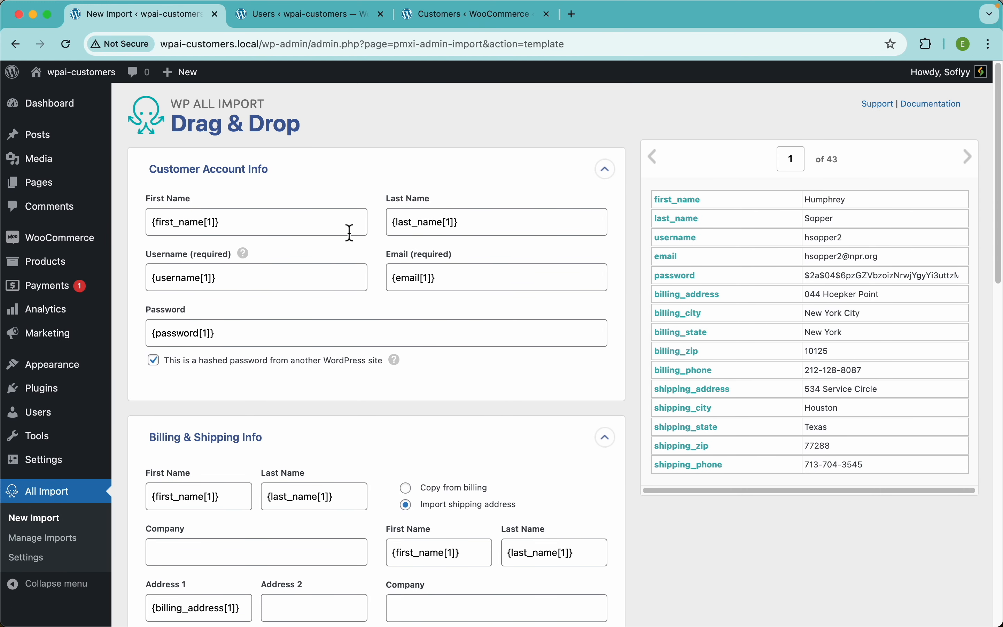
scroll(412, 340, down, 15)
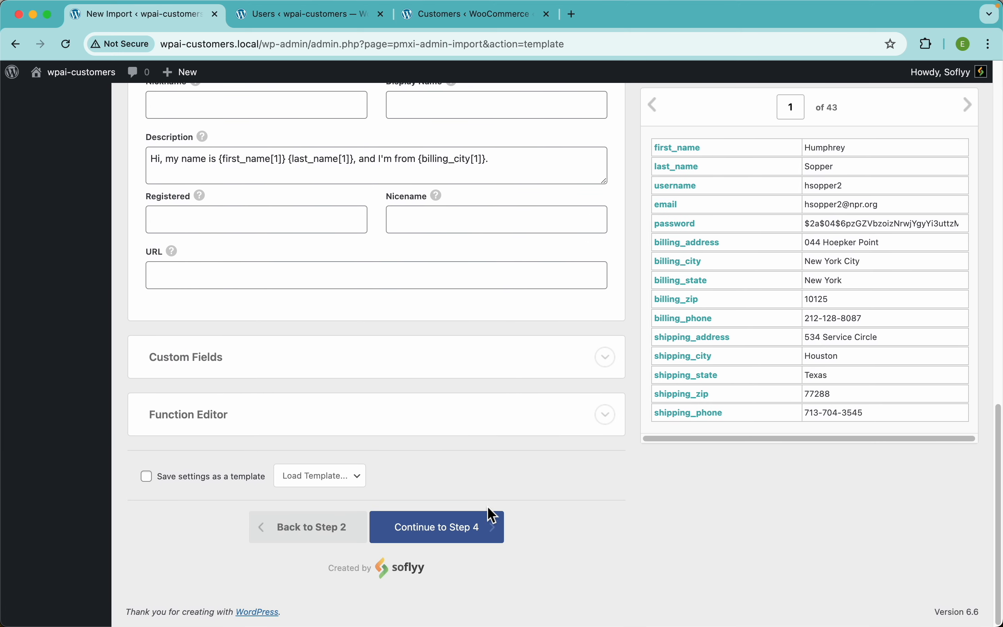
click(478, 531)
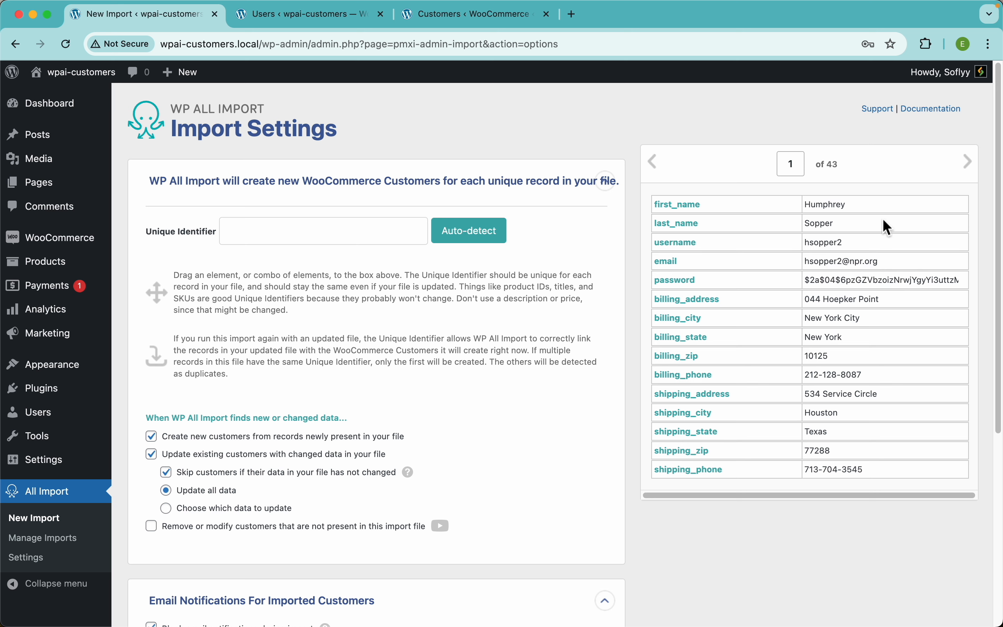
Auto-detect the Unique Identifier and extend it with the email element so it reads "{username[1]} - {email[1]}".
click(492, 242)
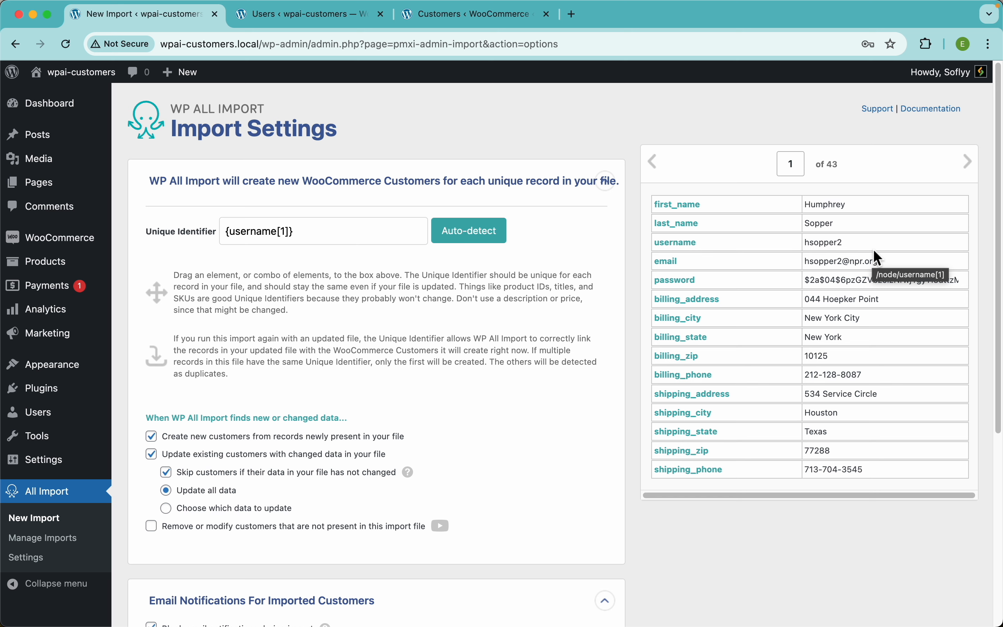
text(-)
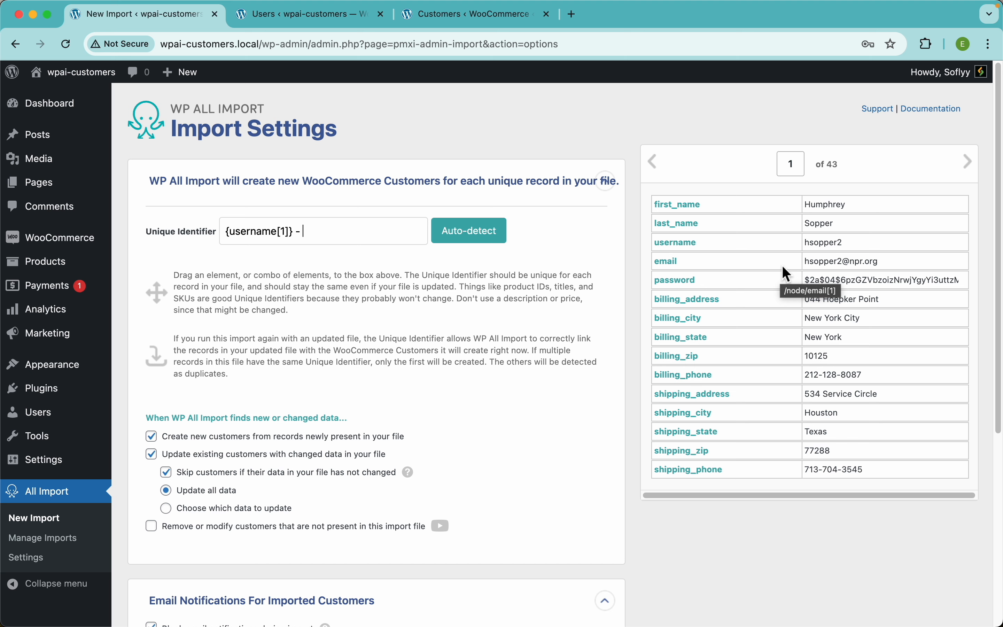
drag(783, 267, 416, 236)
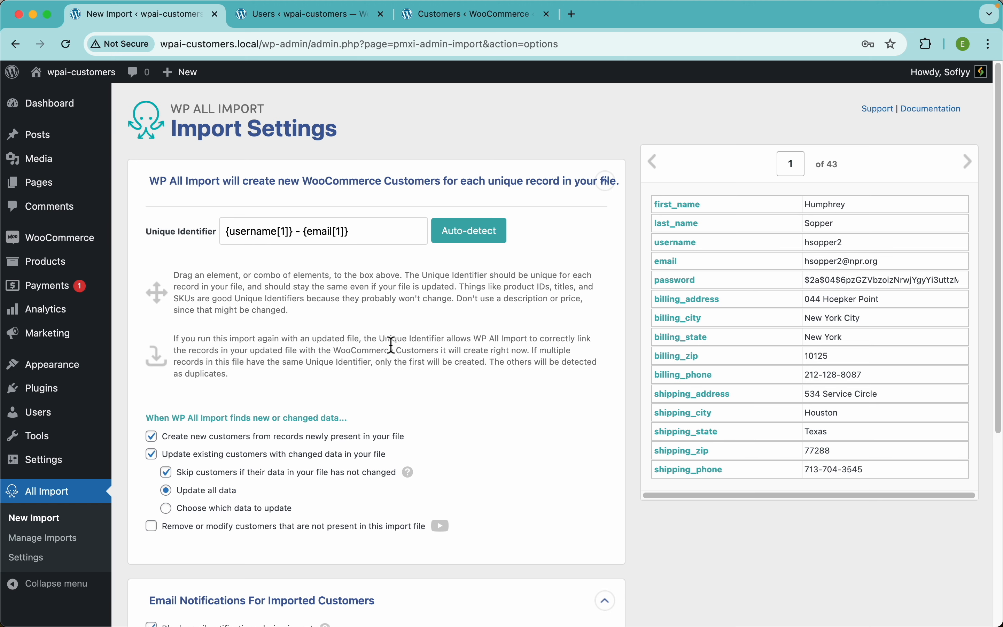
Turn the option to create new customers from newly present records off and back on.
scroll(390, 342, down, 5)
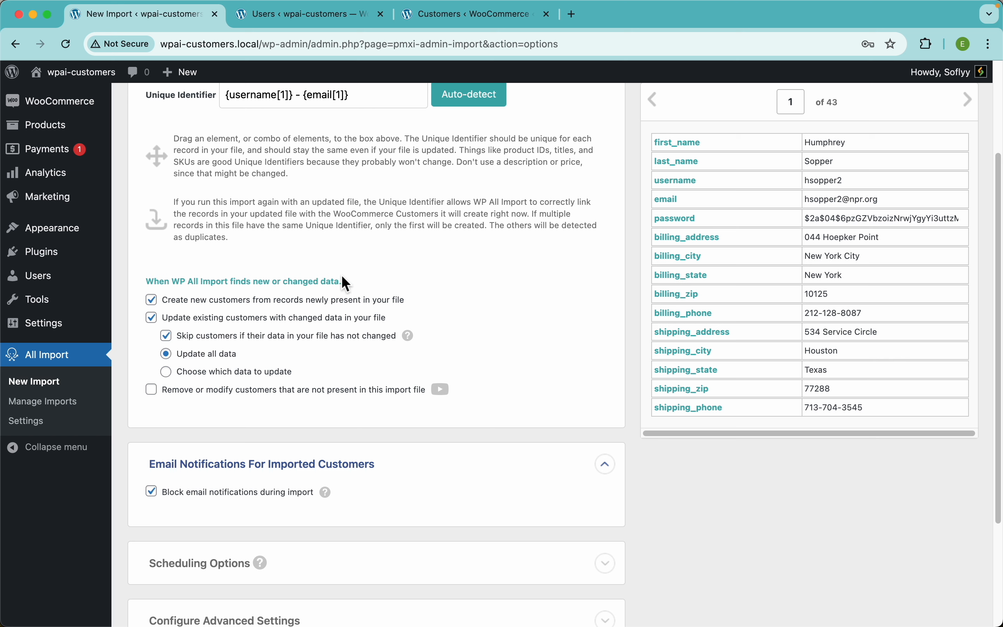
click(275, 300)
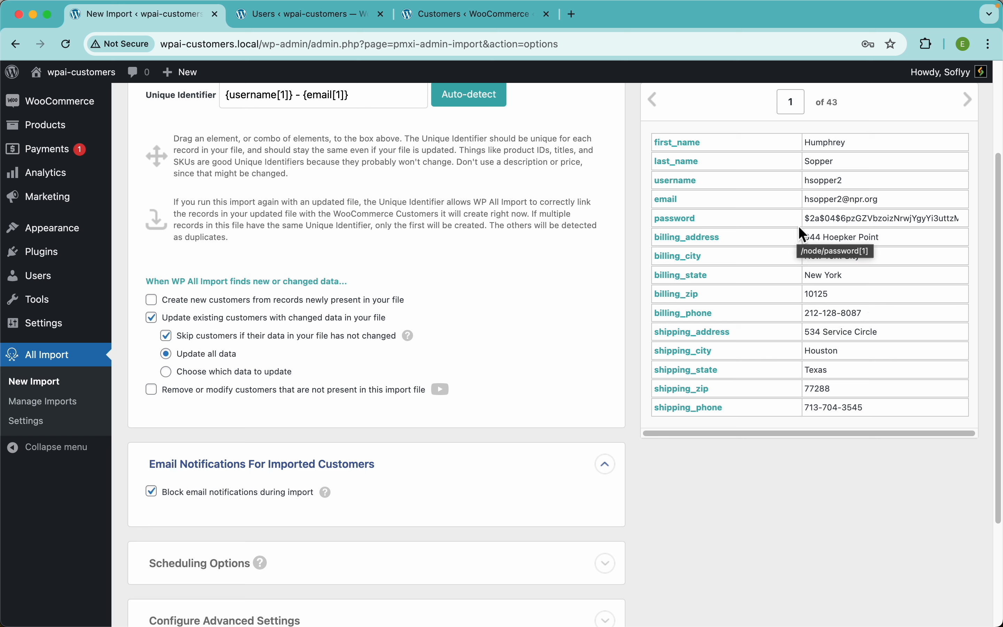
click(253, 300)
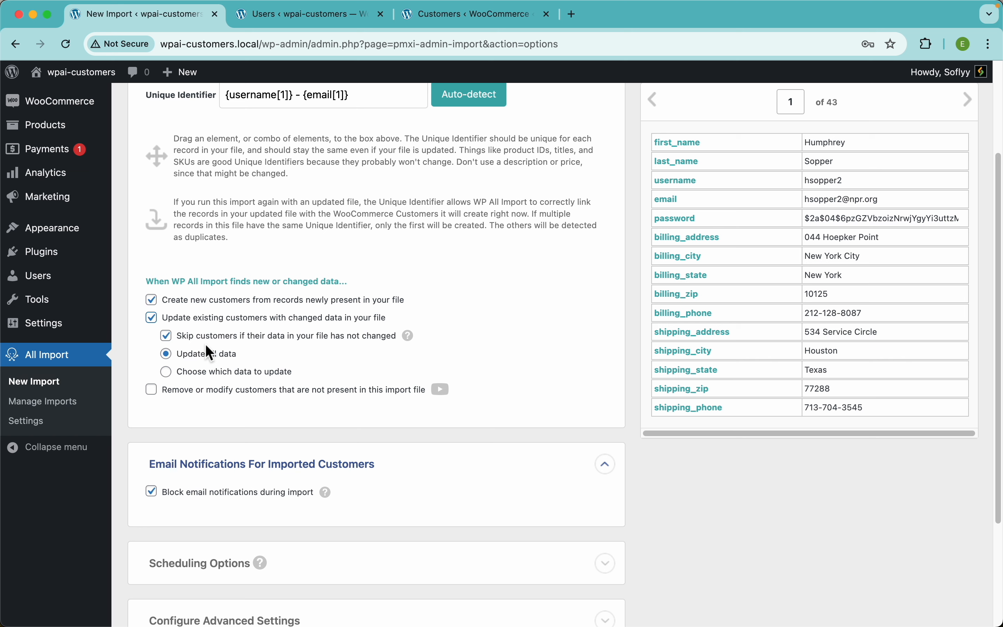
Try limiting updates to the Password field without skipping unchanged customers, and restore "Update all data" with skipping enabled.
click(330, 337)
click(252, 372)
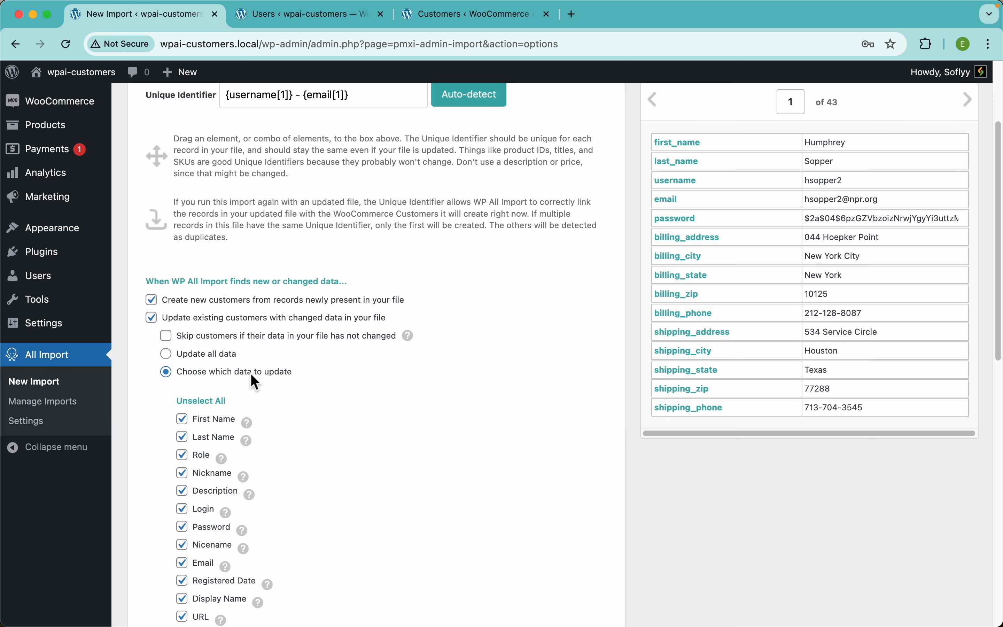
scroll(381, 383, down, 6)
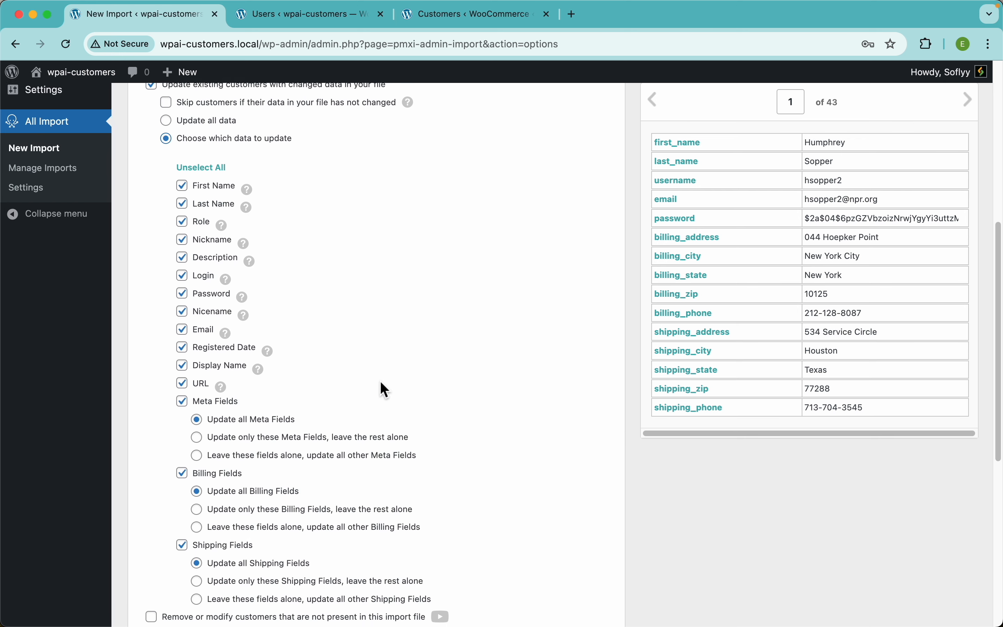
scroll(380, 381, down, 4)
scroll(380, 381, up, 5)
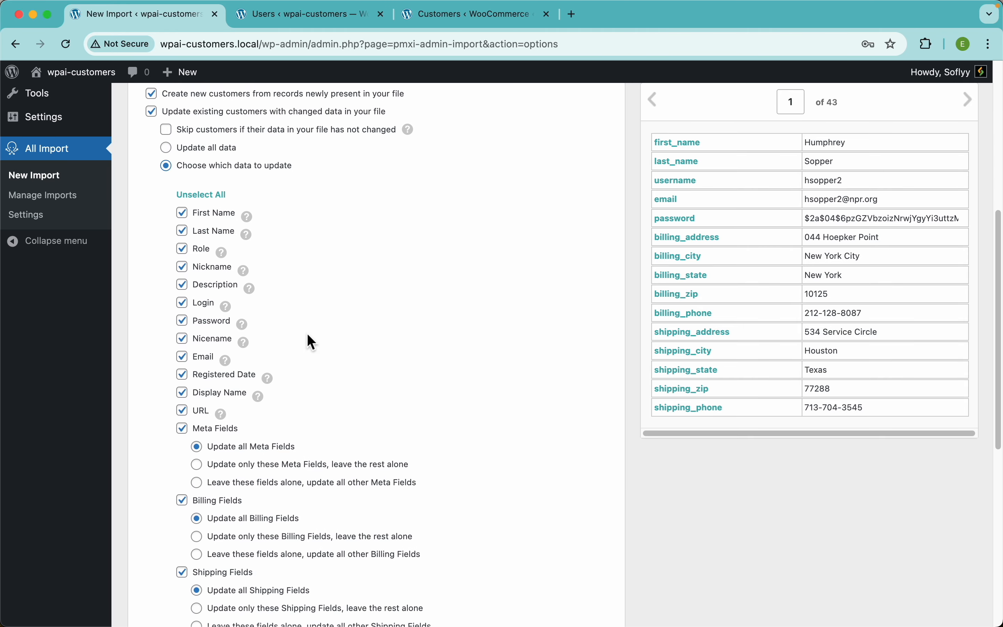
click(209, 196)
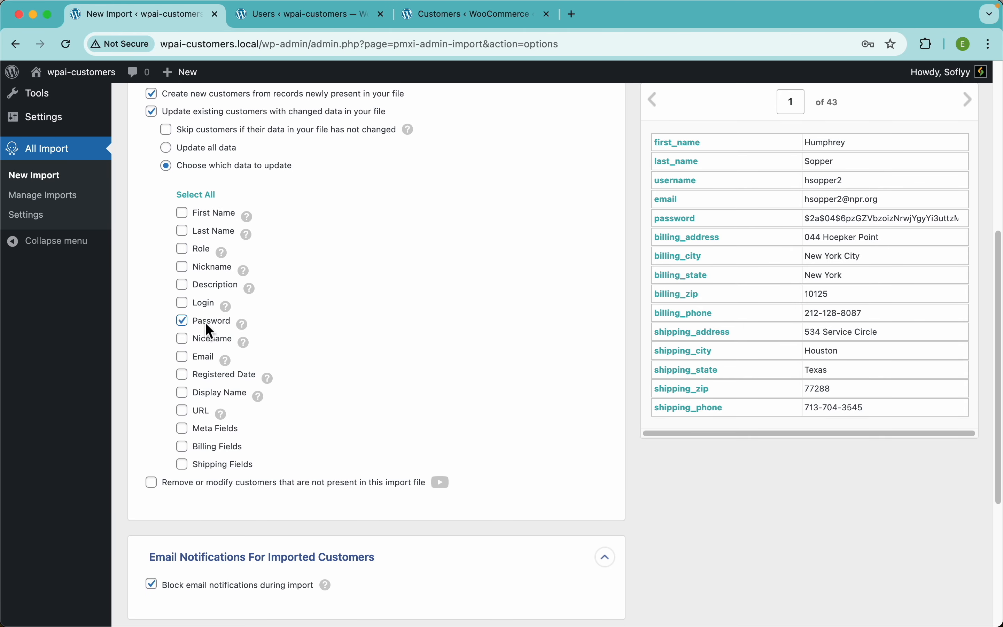
click(209, 151)
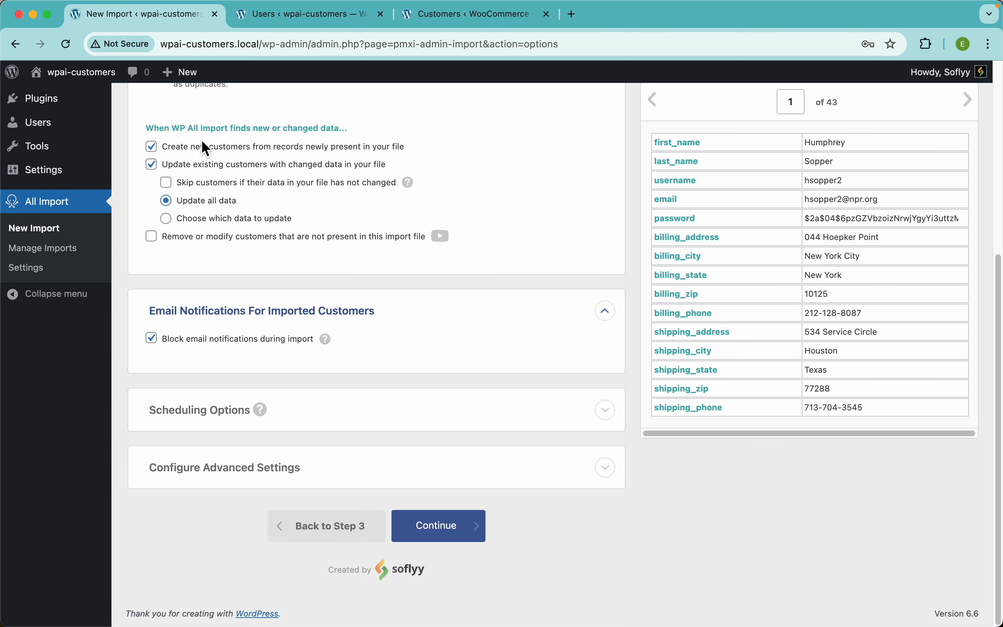
click(224, 187)
Accept the import settings with email notifications blocked, and confirm and run the import.
mouse_move(331, 345)
click(195, 339)
scroll(240, 173, up, 10)
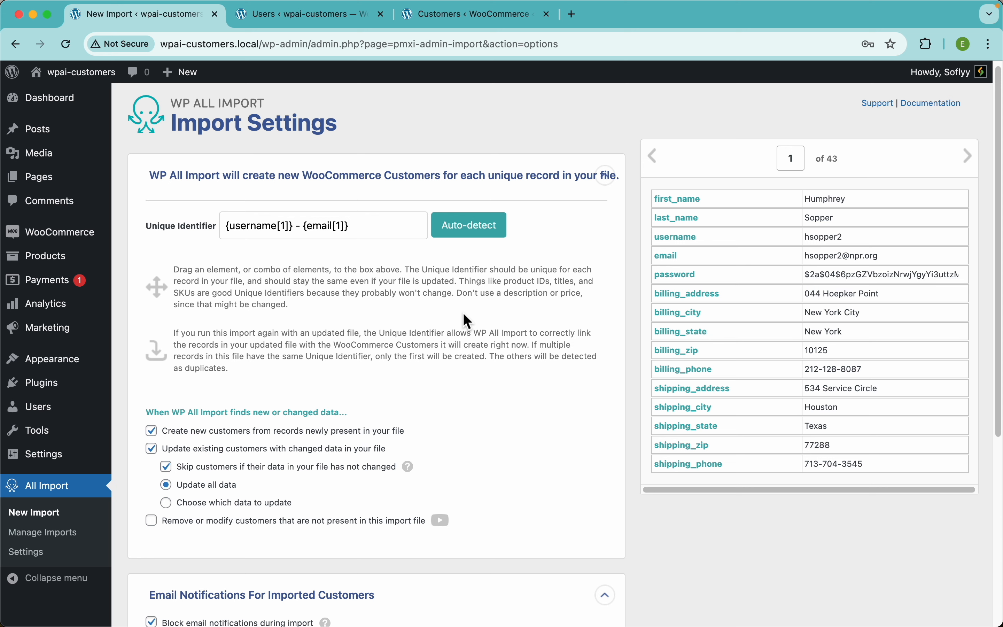
scroll(521, 427, down, 7)
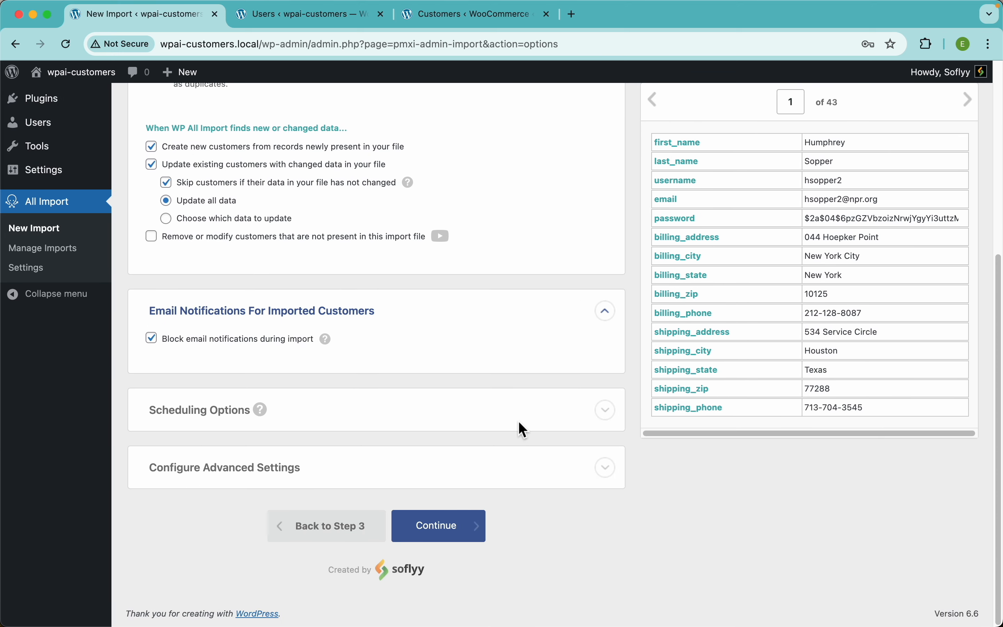
click(456, 535)
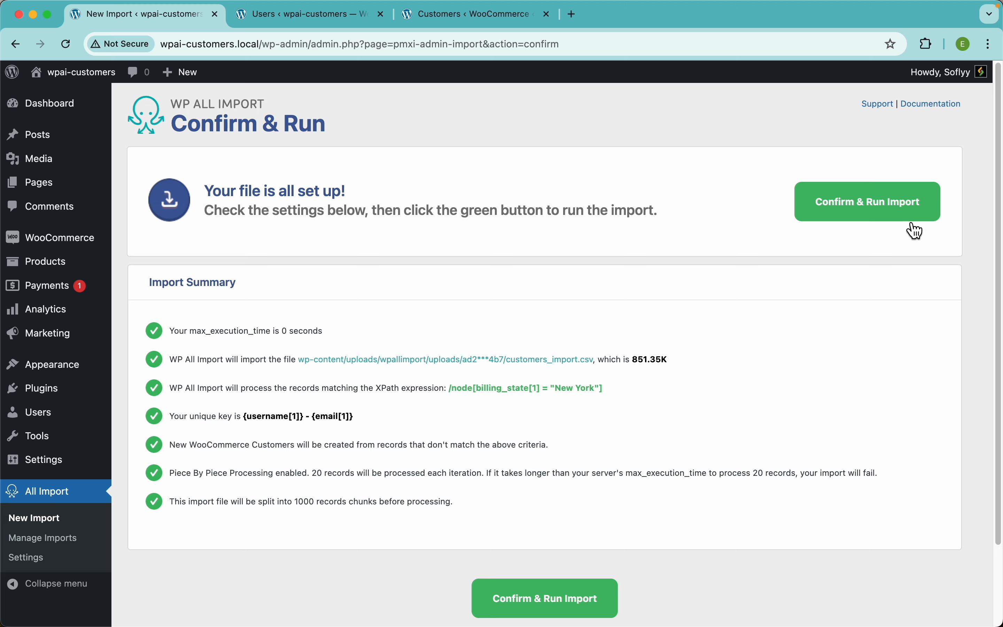
click(899, 212)
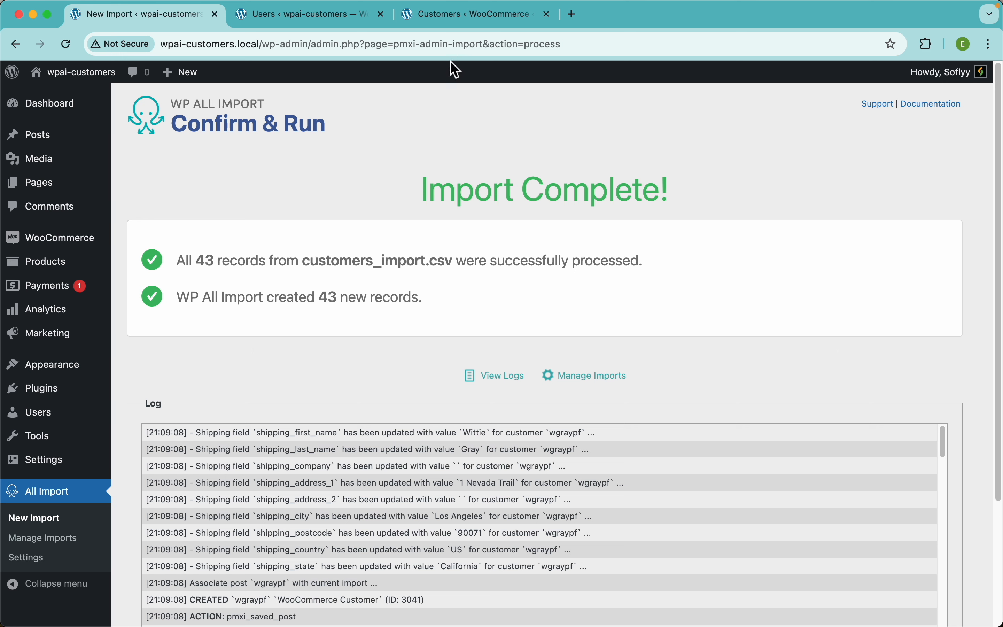
Check the WooCommerce Customers list for the imported customers, reloading it and reopening it after visiting Orders.
click(473, 21)
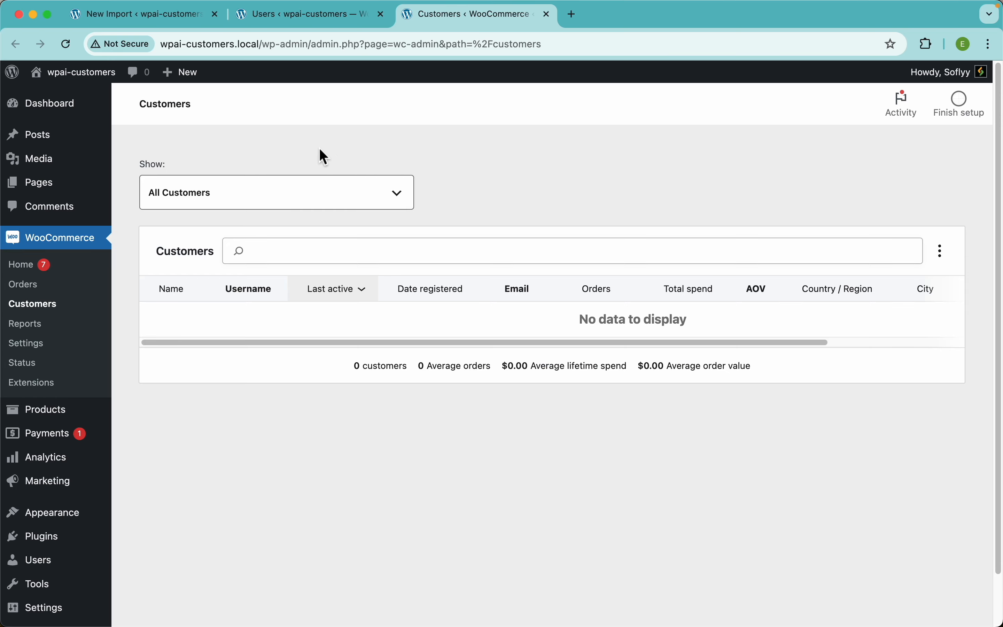
click(67, 44)
click(42, 285)
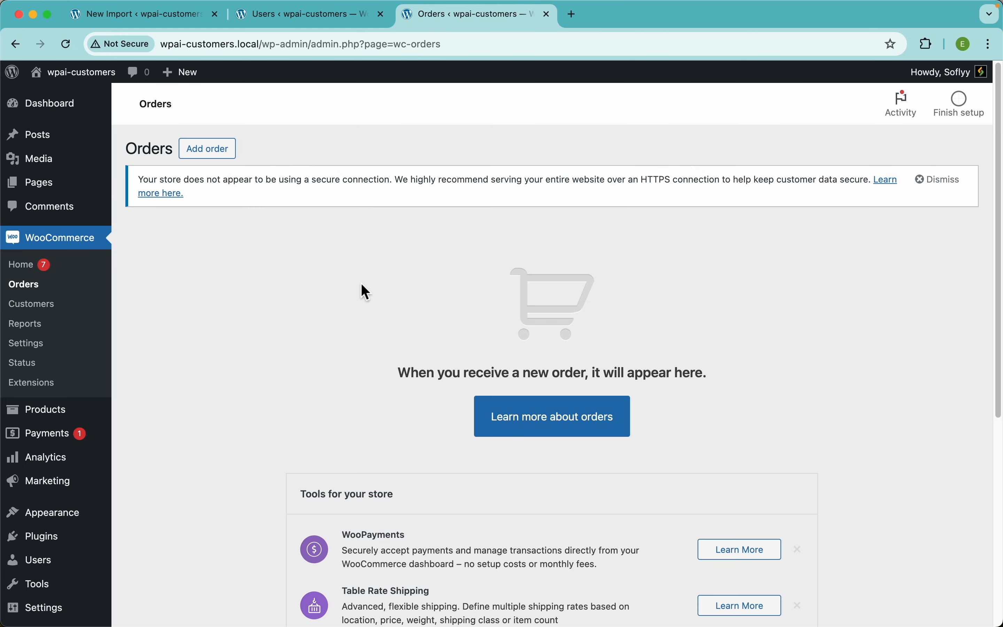
click(44, 305)
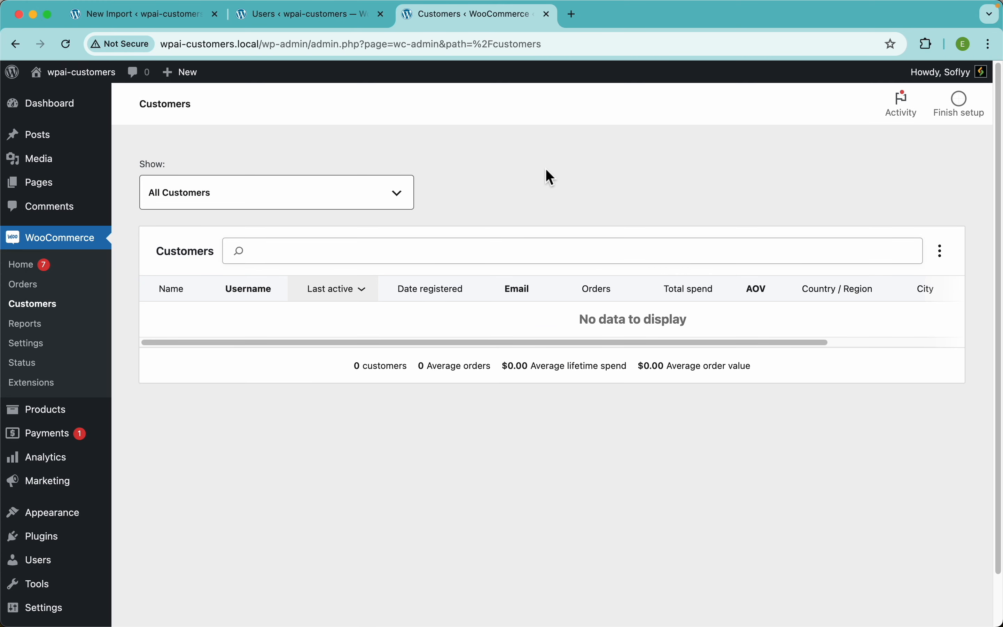
Refresh the WordPress Users list and open the first imported customer's profile.
click(270, 17)
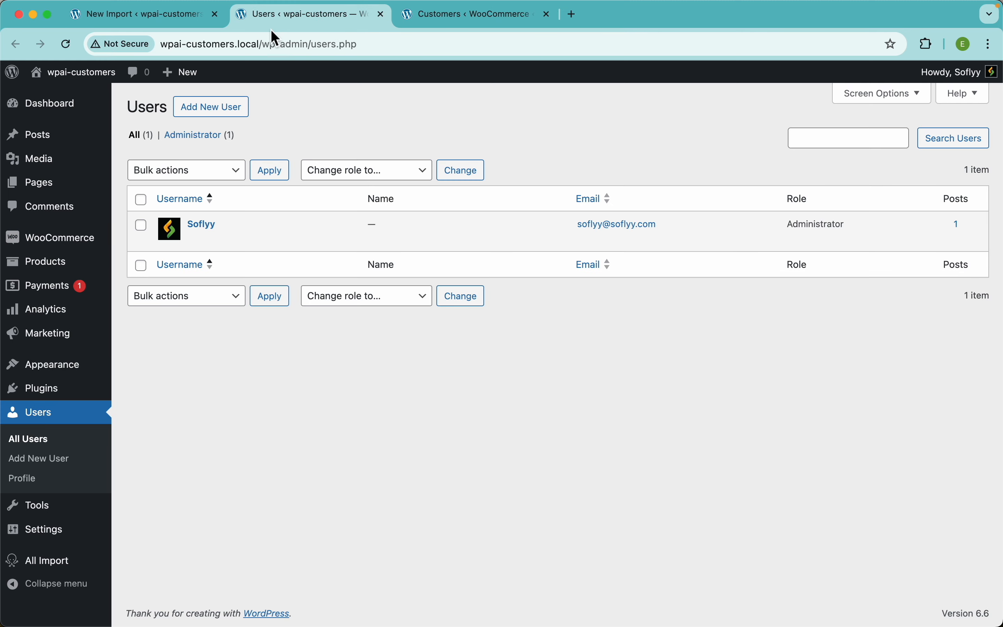
click(66, 44)
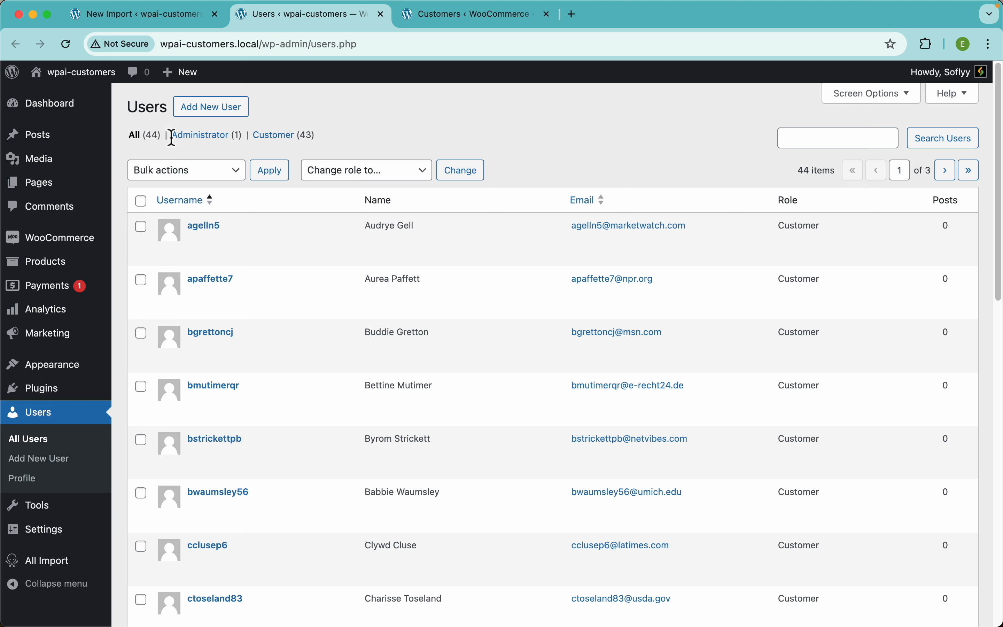
click(201, 226)
Examine the customer's username, role, name, contact details and Biographical Info text.
scroll(369, 294, down, 10)
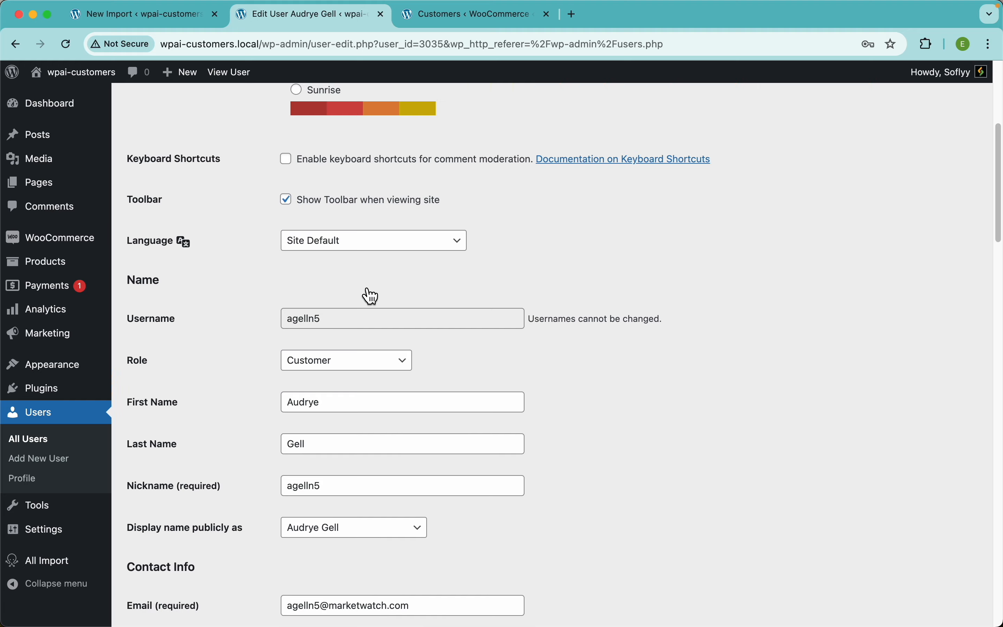
scroll(393, 339, down, 6)
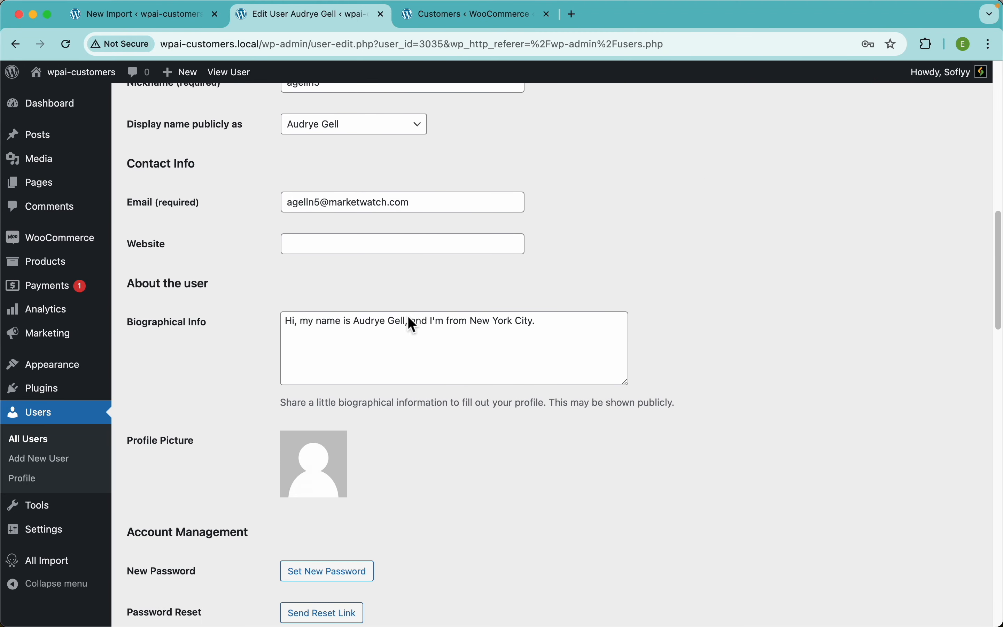
click(517, 342)
key(super+a)
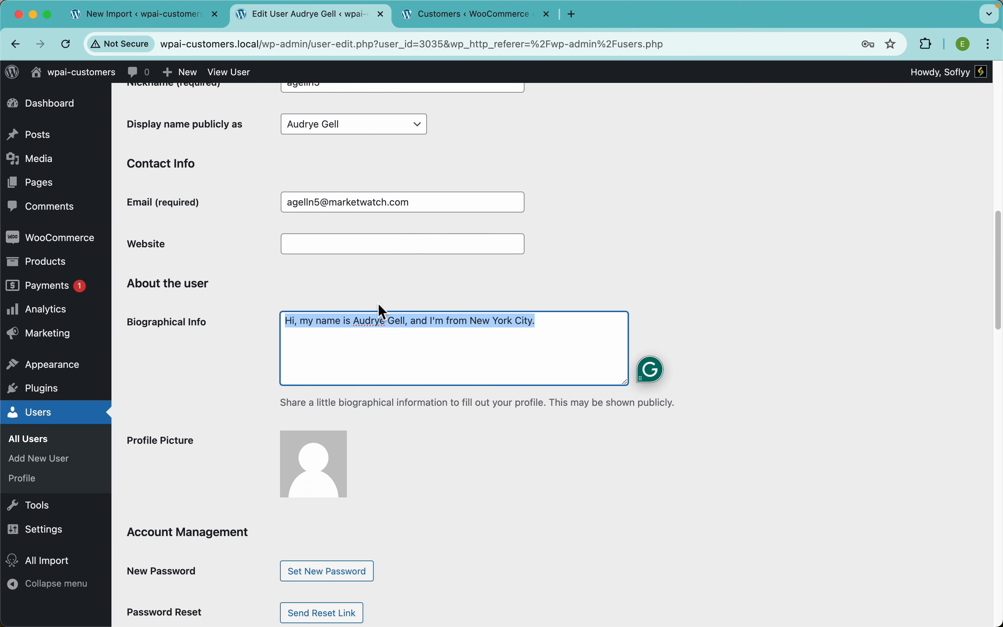
click(356, 292)
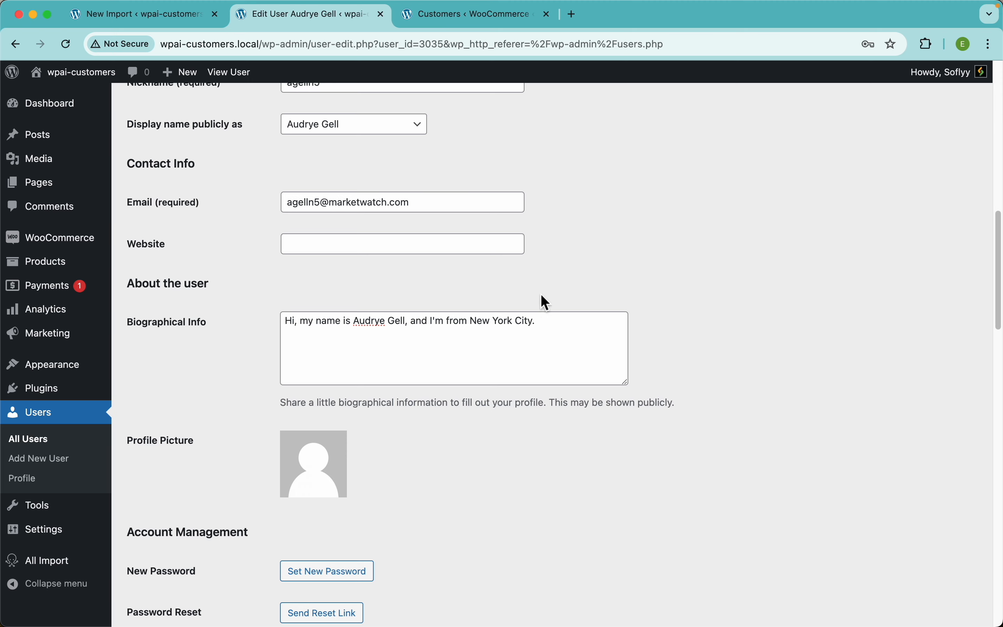
Examine the customer's billing and shipping addresses, and return to the All Users list without saving the profile.
scroll(685, 357, down, 20)
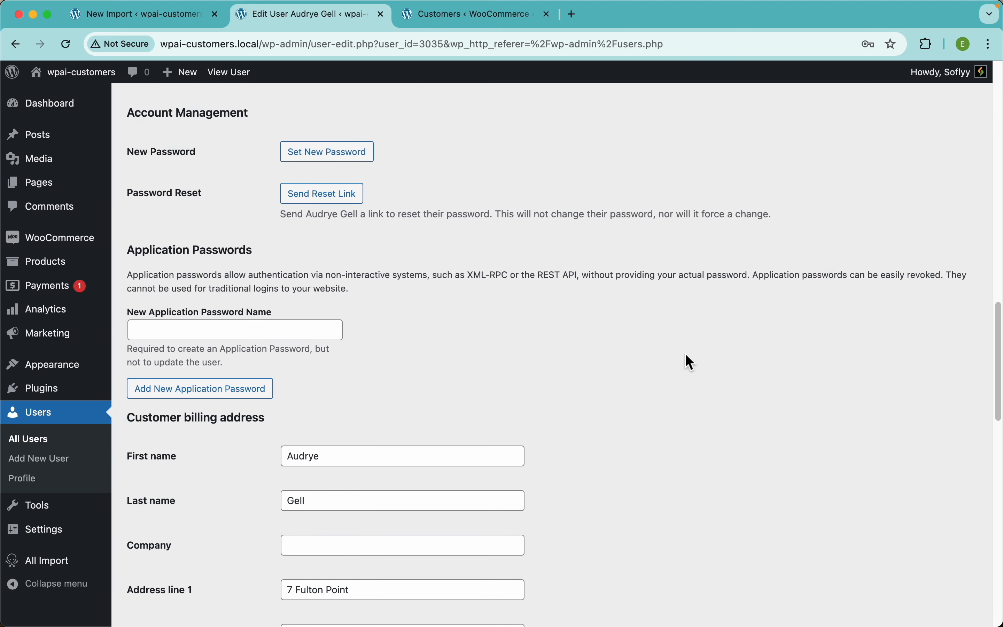
scroll(686, 354, down, 10)
scroll(686, 354, up, 12)
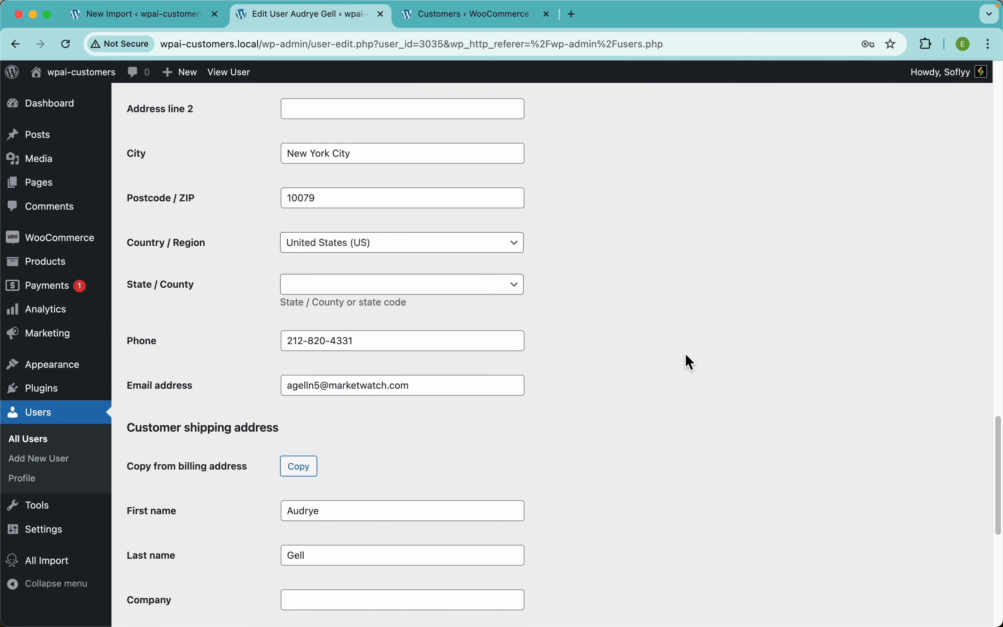
scroll(685, 355, up, 8)
scroll(468, 393, up, 20)
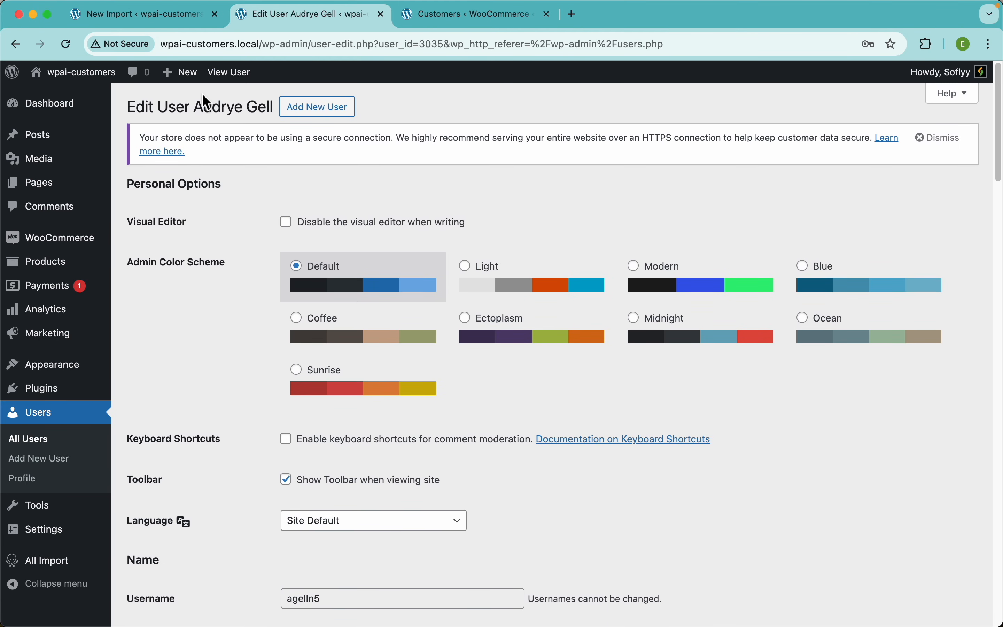
click(38, 444)
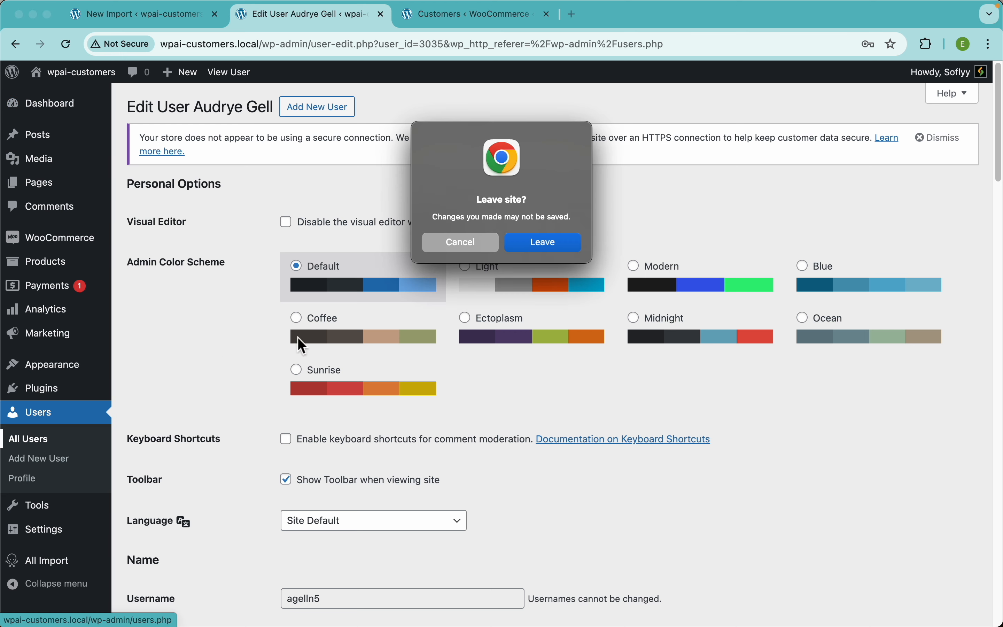
click(543, 244)
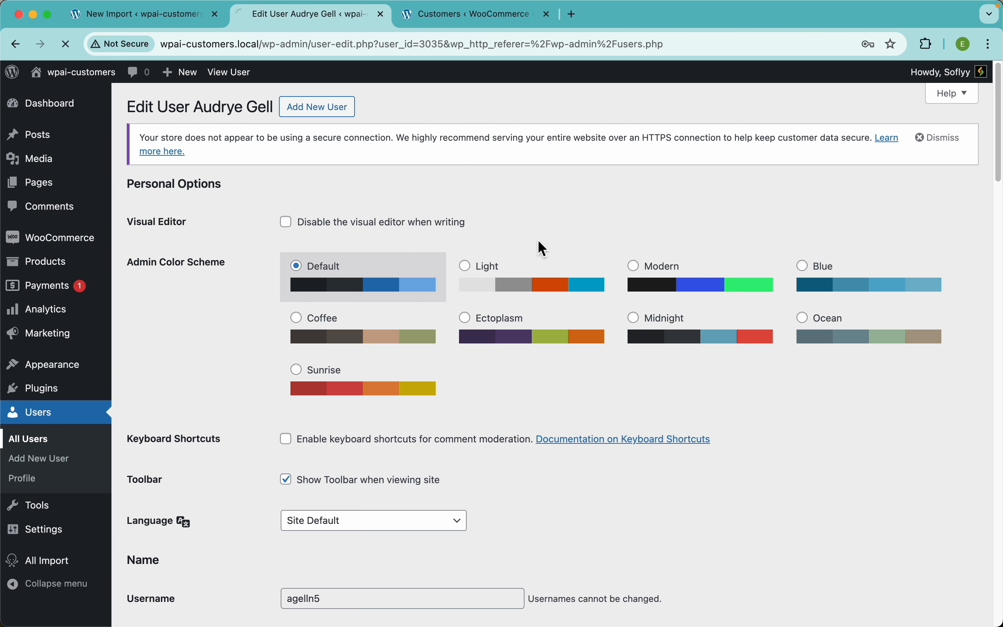